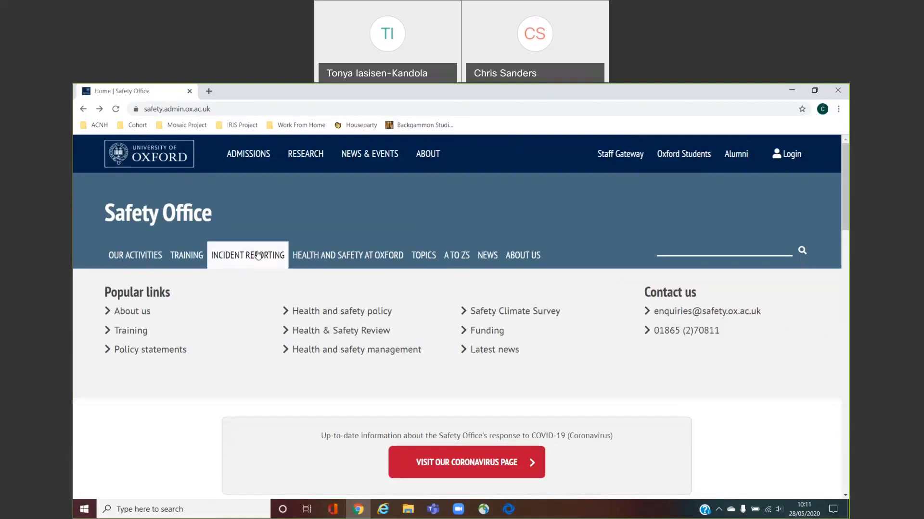
Go from the Safety Office's Report an incident page to the IRIS online reporting form
mouse_move(256, 258)
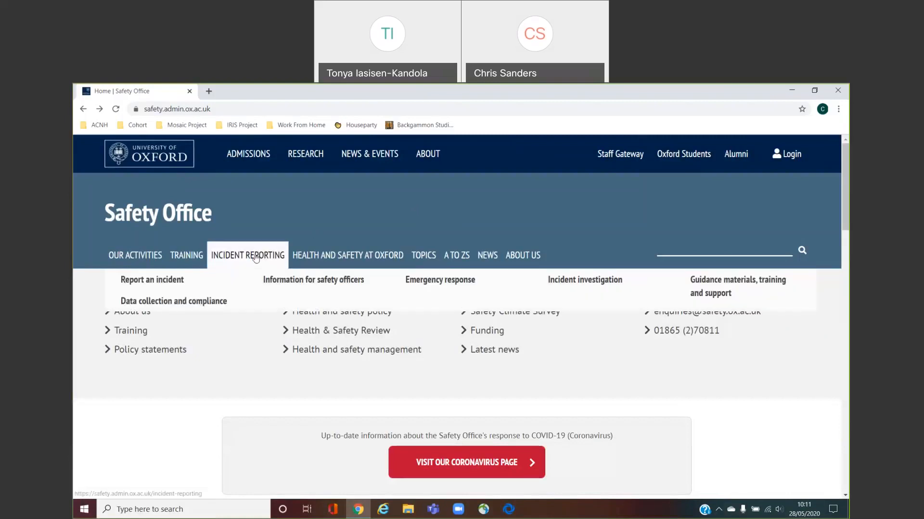
click(159, 283)
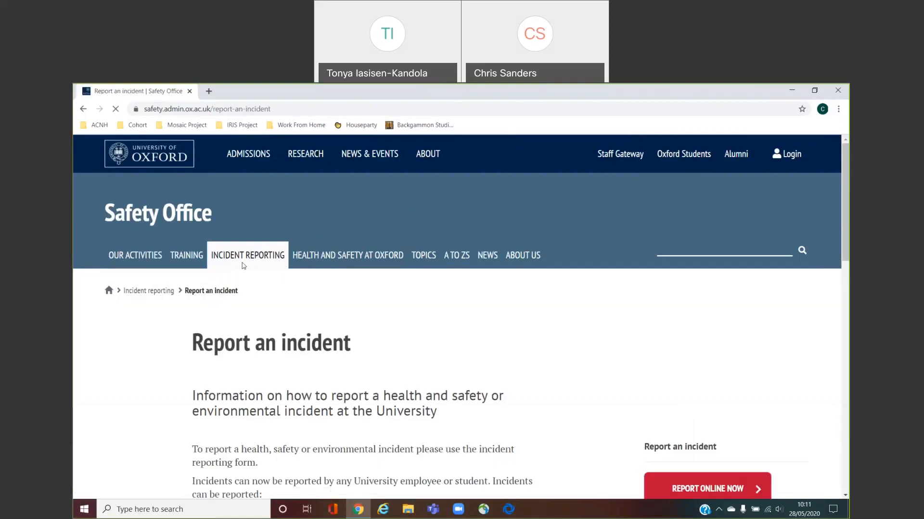
drag(845, 175, 845, 199)
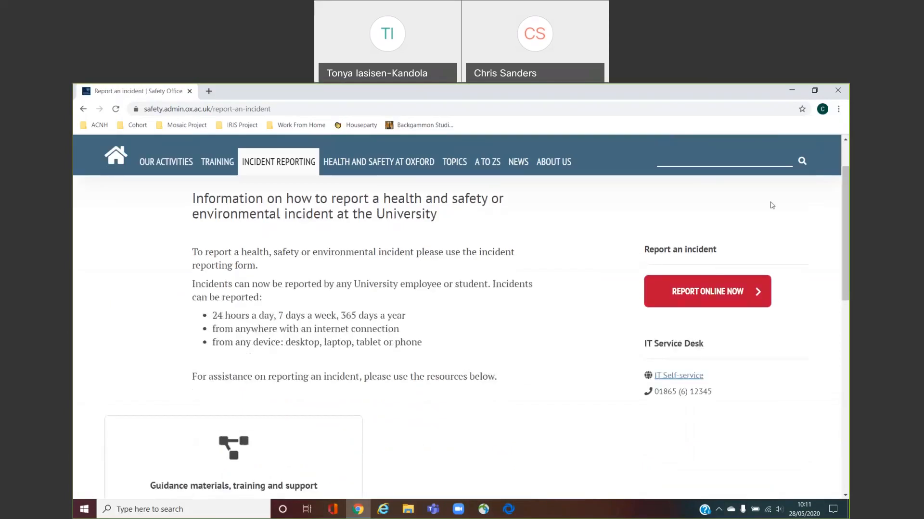
click(693, 297)
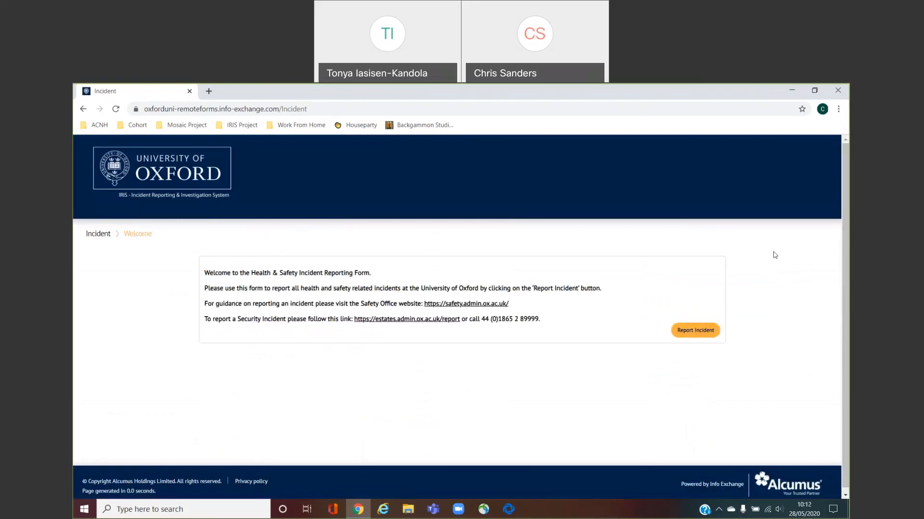
Start a new incident report and enter the reporter's full name and university e-mail address
click(697, 331)
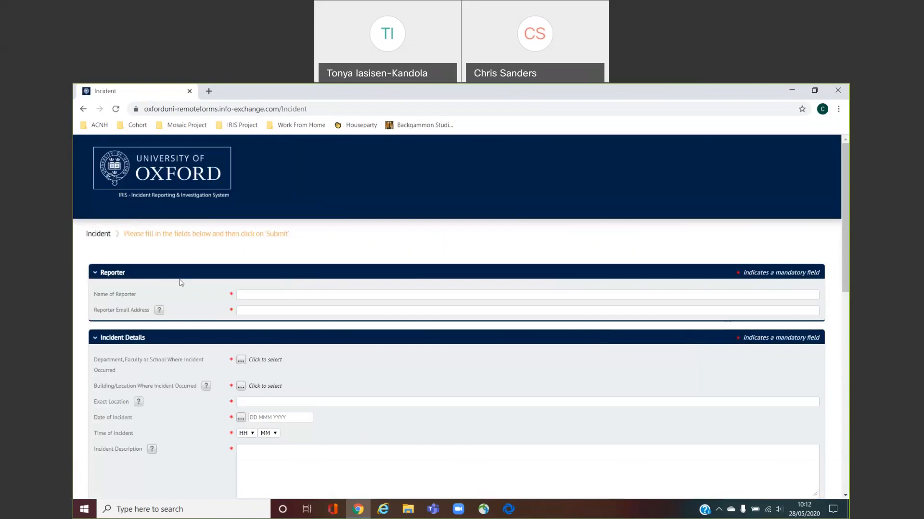
click(270, 296)
click(237, 311)
mouse_move(159, 314)
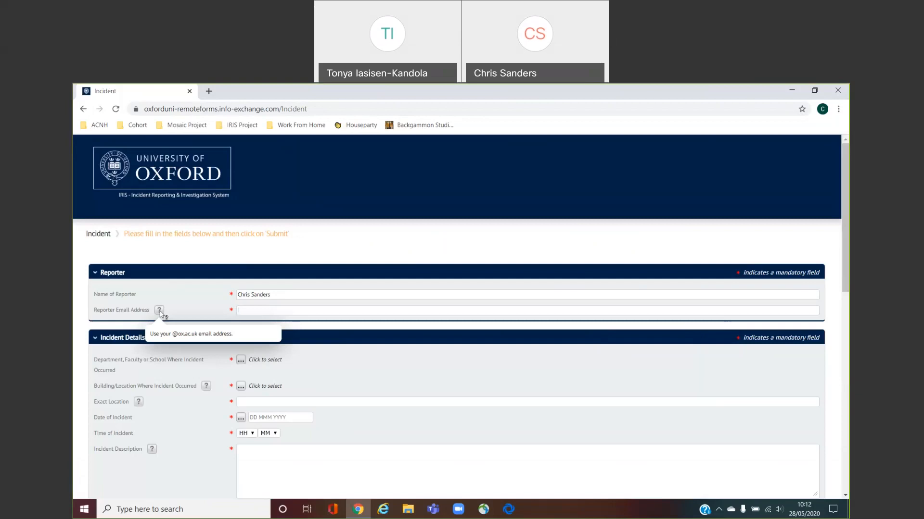
click(470, 313)
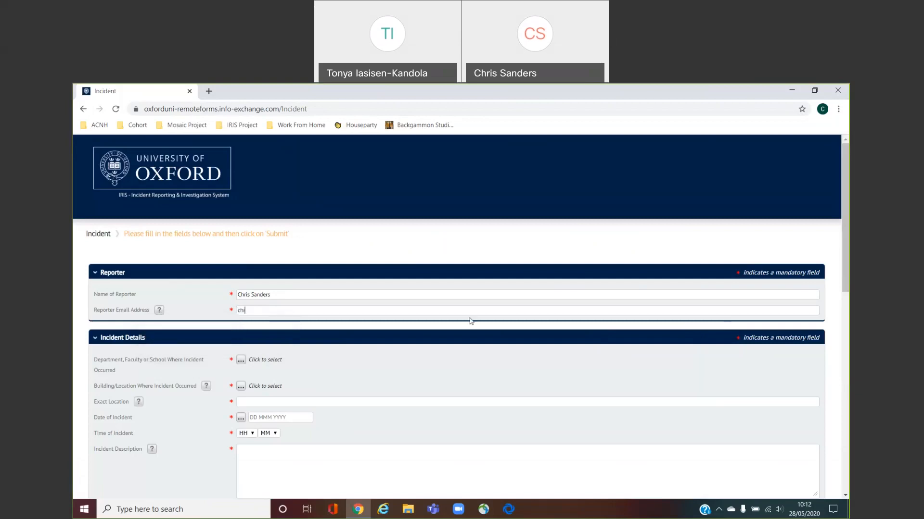
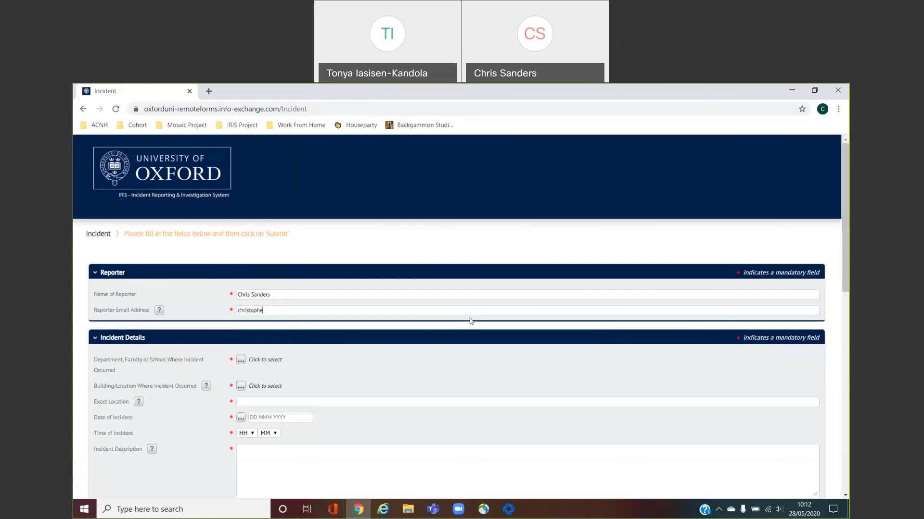
drag(847, 205, 849, 252)
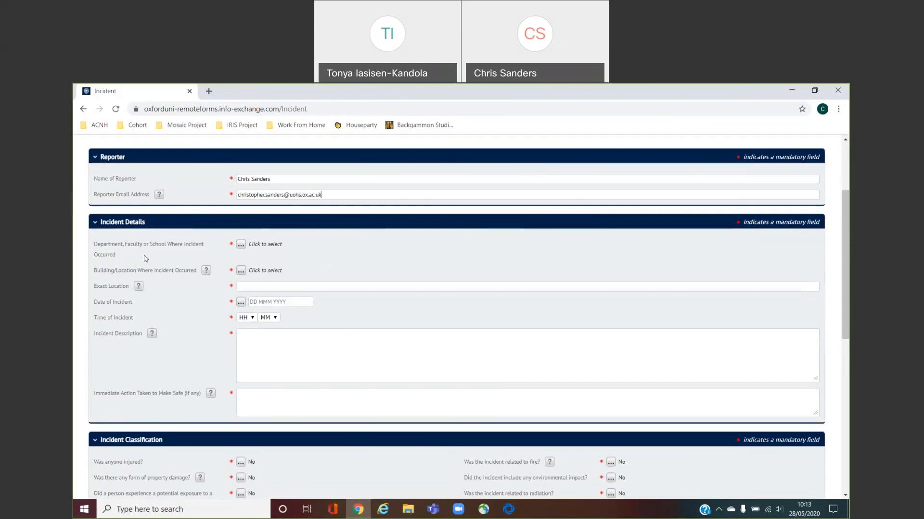
Search the department list for 'test' and select Jags Centre for IT Testing
click(241, 245)
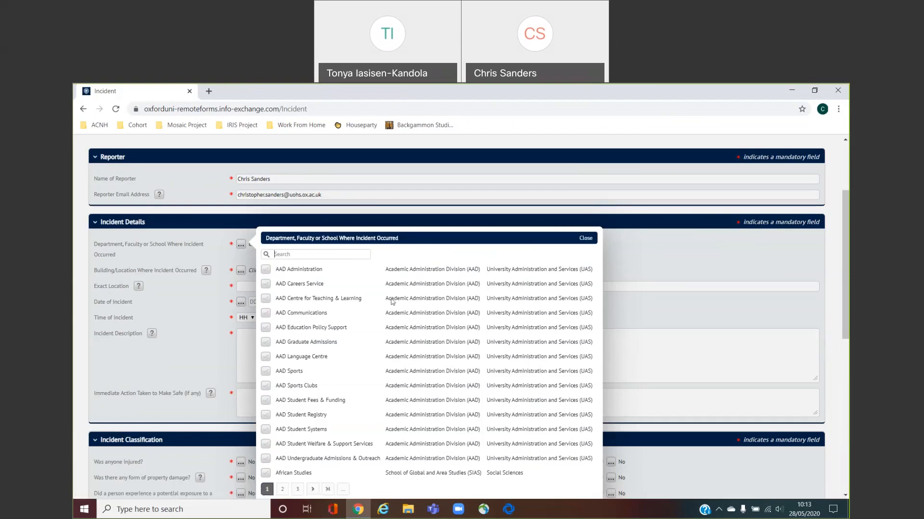
text(test)
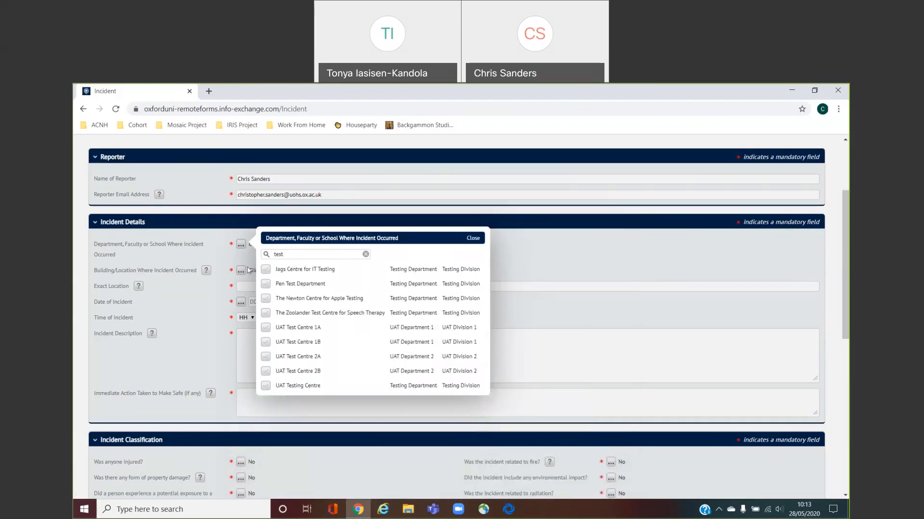
click(266, 270)
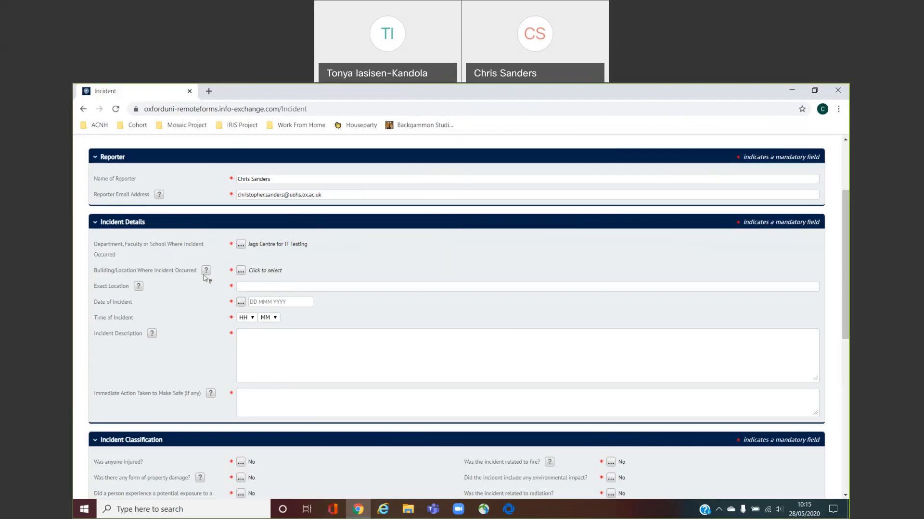
Search the building list for 'chem' and select Chemistry Research Laboratory - CRL
mouse_move(205, 275)
click(240, 271)
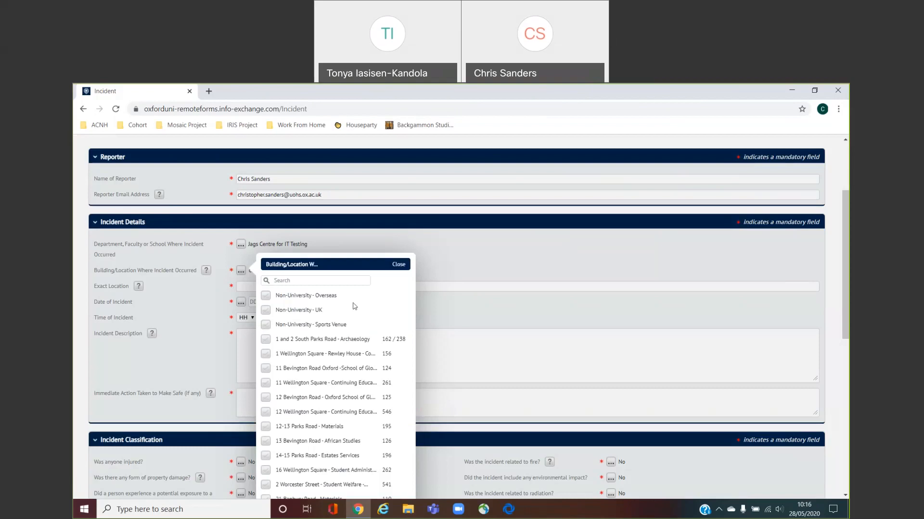
click(335, 282)
text(chem)
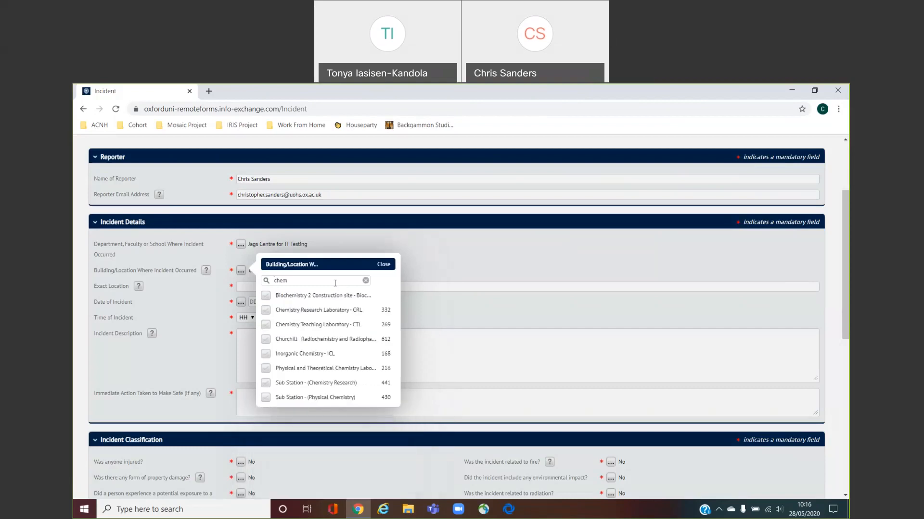
click(266, 310)
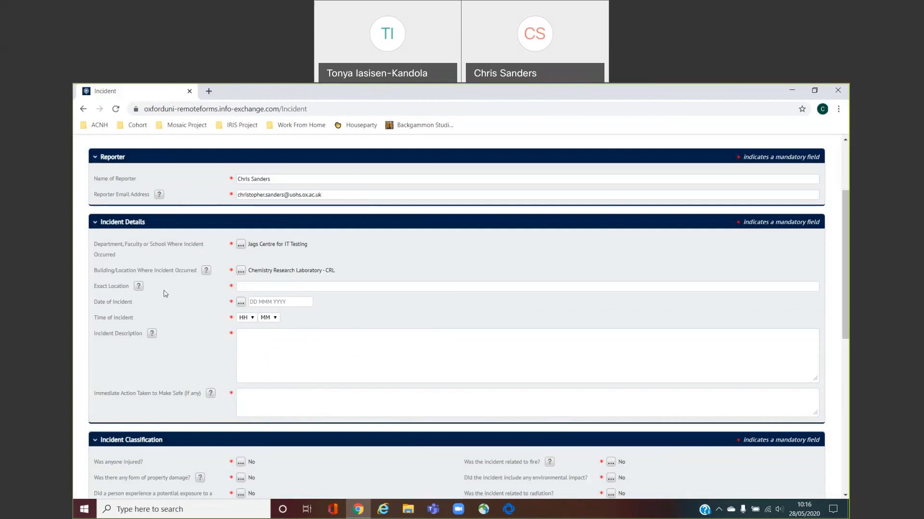
mouse_move(139, 290)
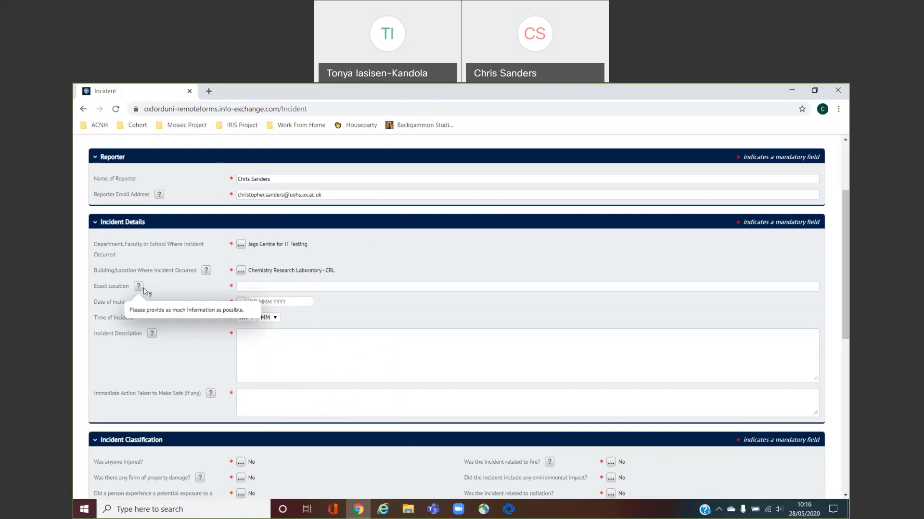
Enter exact location 'Outside store rooms' and date the incident today, 28 May 2020, 09:00
click(263, 287)
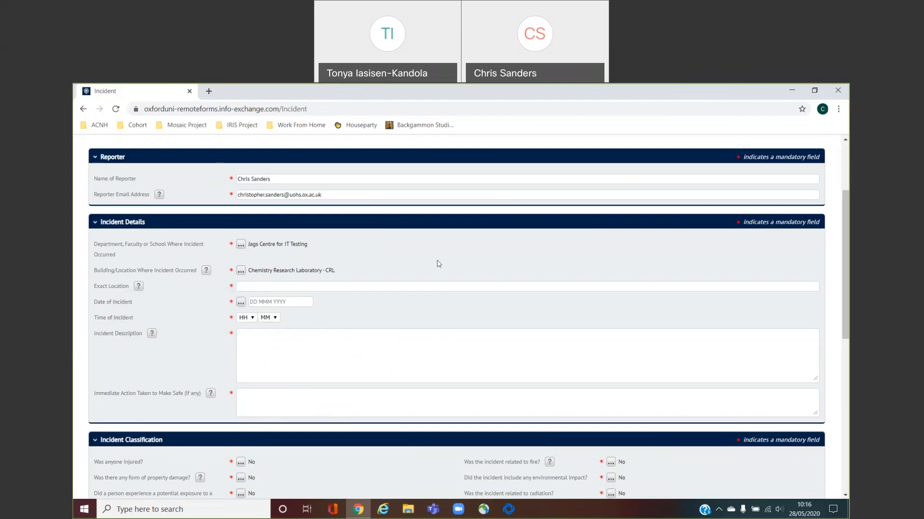
text(Outside store rooms)
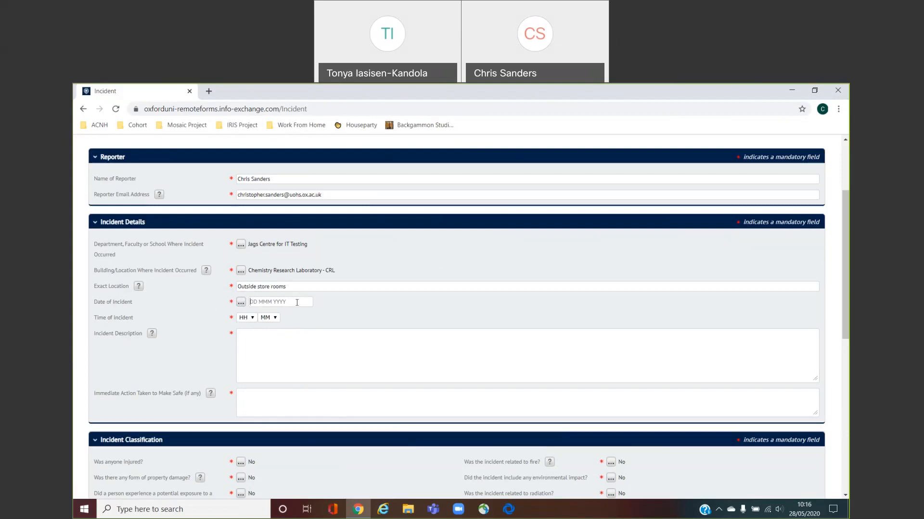
click(242, 303)
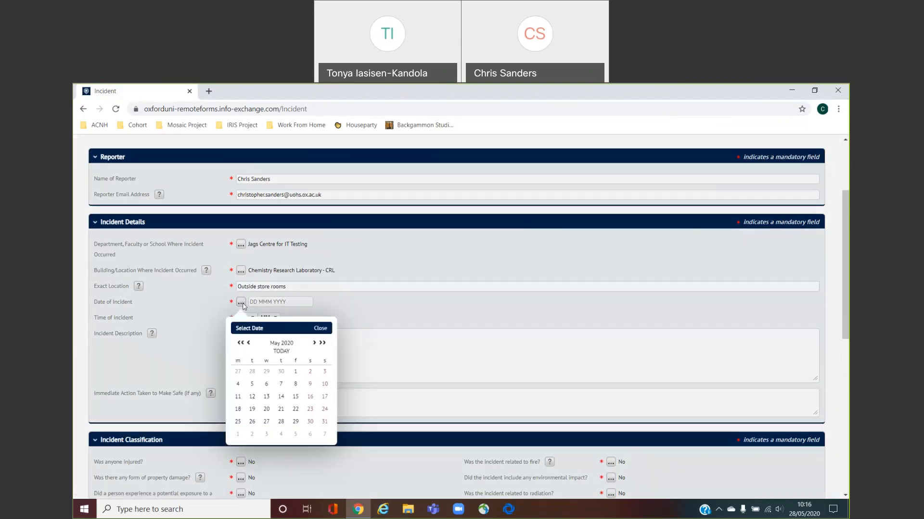
click(281, 354)
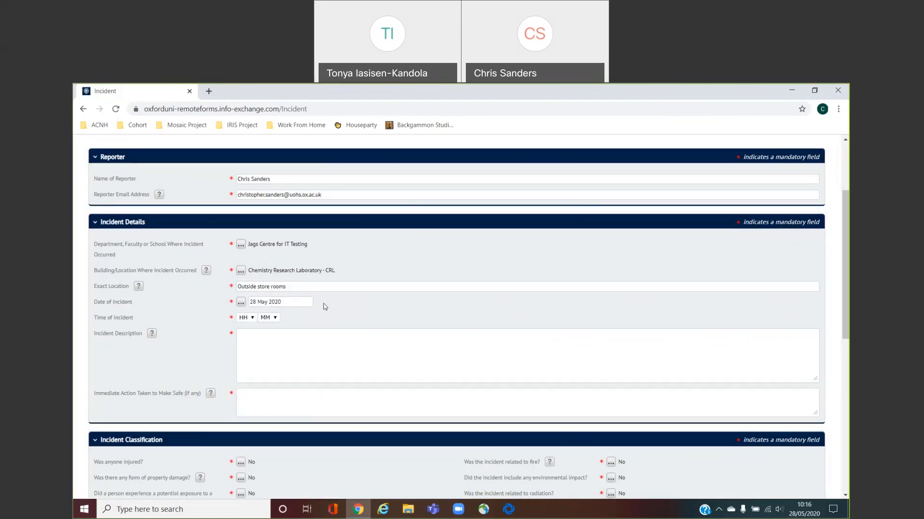
click(251, 319)
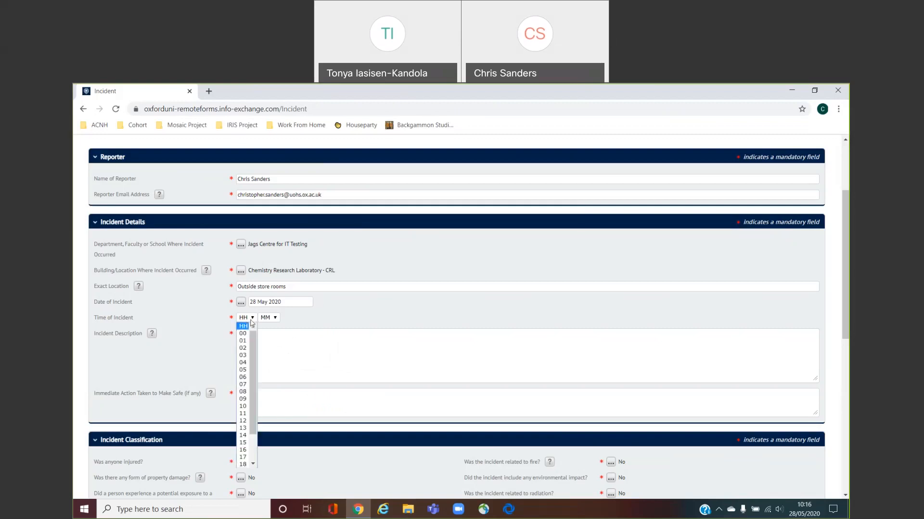
click(243, 399)
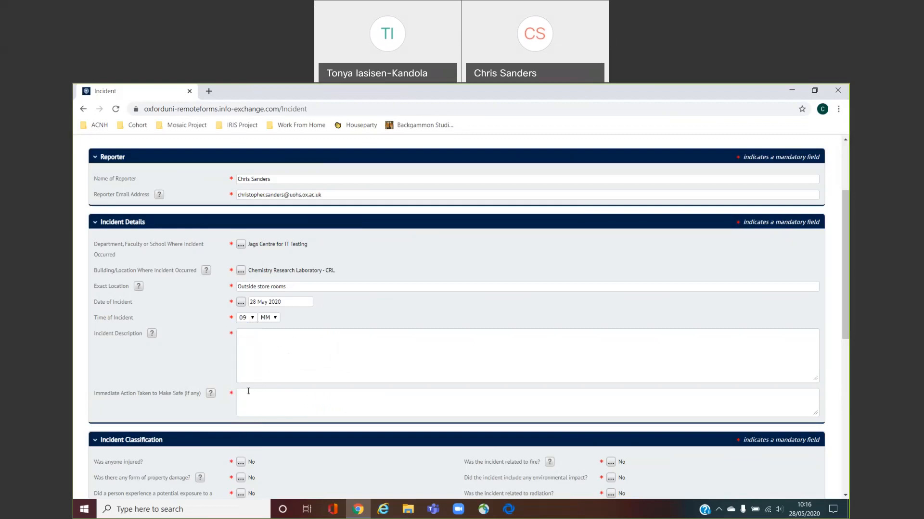
click(269, 320)
click(265, 333)
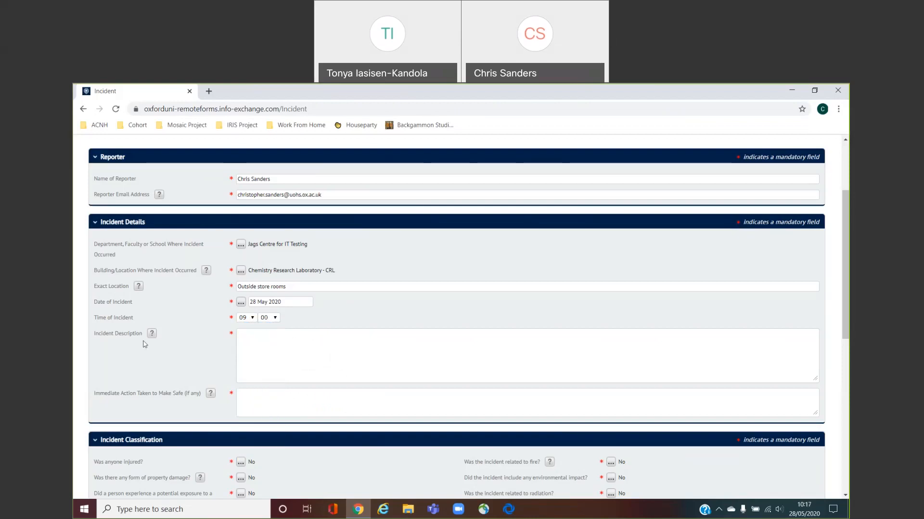
mouse_move(154, 338)
Describe the store-room explosion, fire alarm activation, and the chlorine gas and unknown bio agent release
text(Explosion in th)
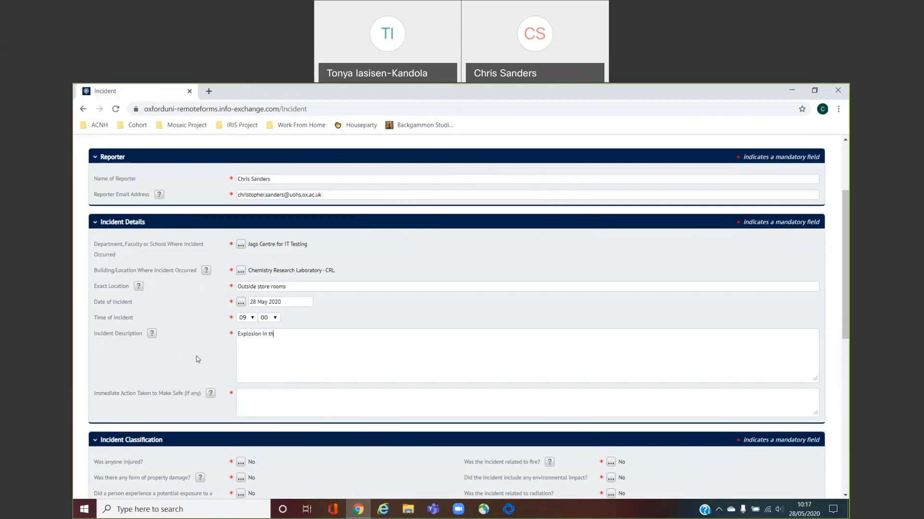
text(e store rooms. Fire alarm activation. Chlorine gas and an unknown bio)
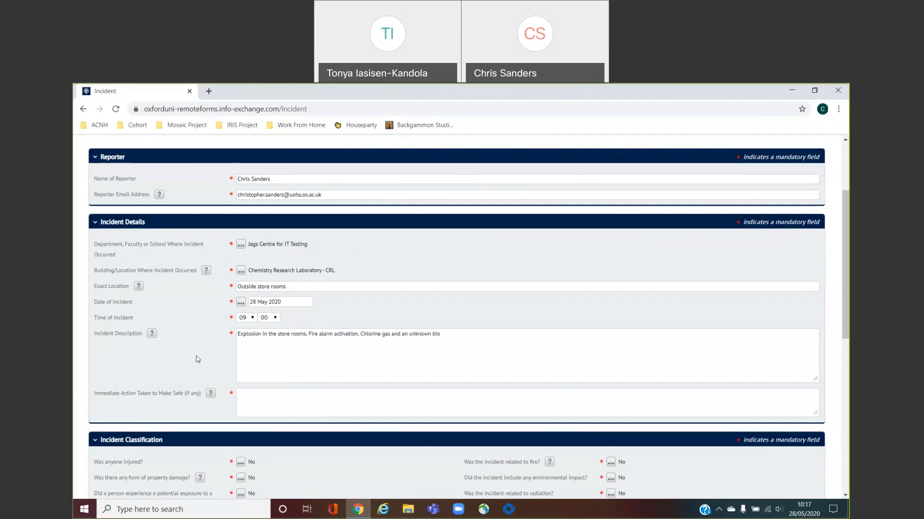
text( agent were released into the air. One person was potentially exposed to these.)
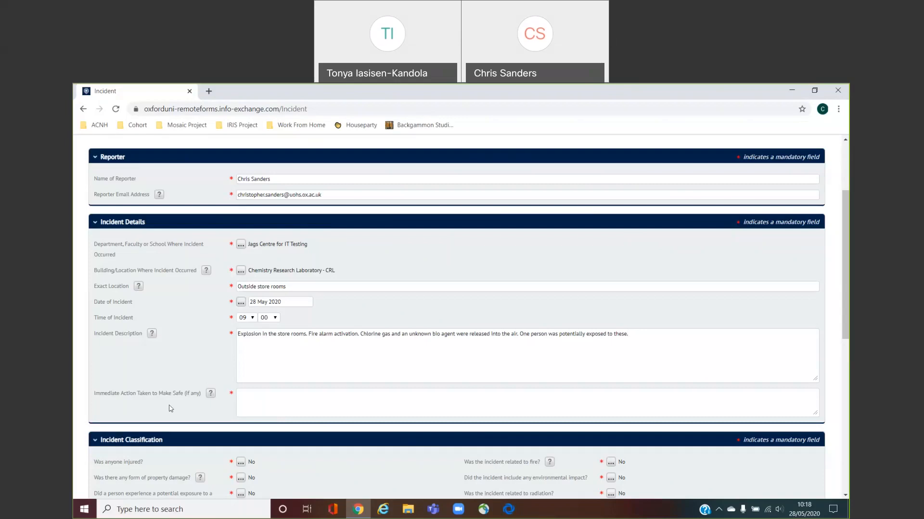
Record 'Emergency protocols were followed' as the immediate action taken to make safe
click(268, 407)
text(Emergency protocols were followed)
drag(846, 257, 848, 293)
Scroll down to the Incident Classification questions and the empty Person Involved list
scroll(452, 286, down, 3)
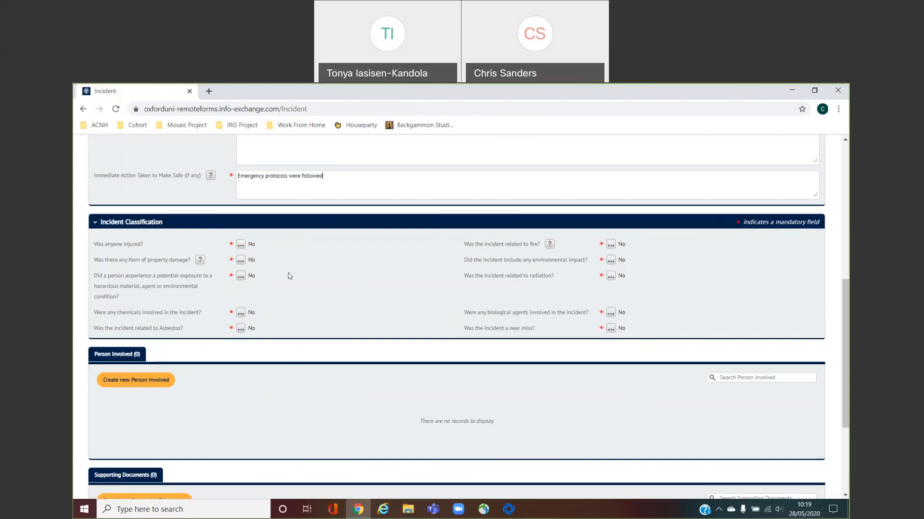
Answer Yes to property damage, potential hazardous exposure and chemicals involved
click(243, 264)
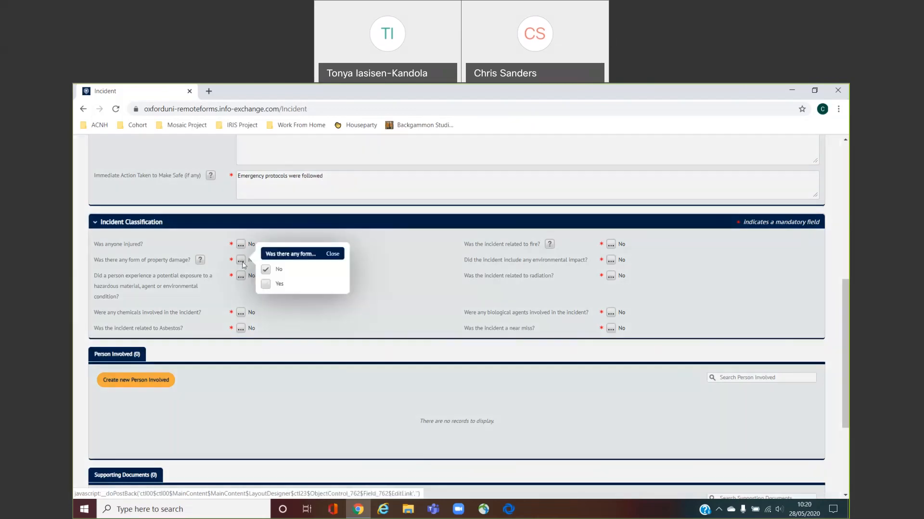
click(266, 287)
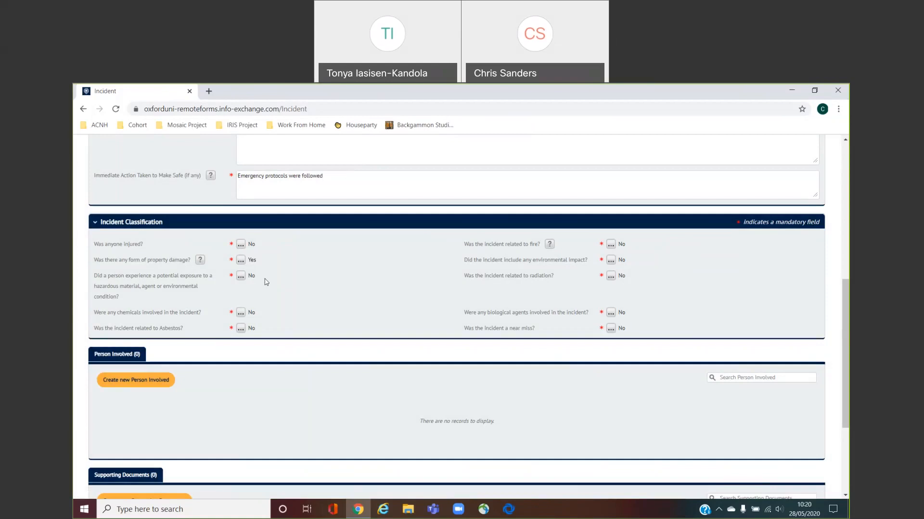
click(240, 276)
click(265, 300)
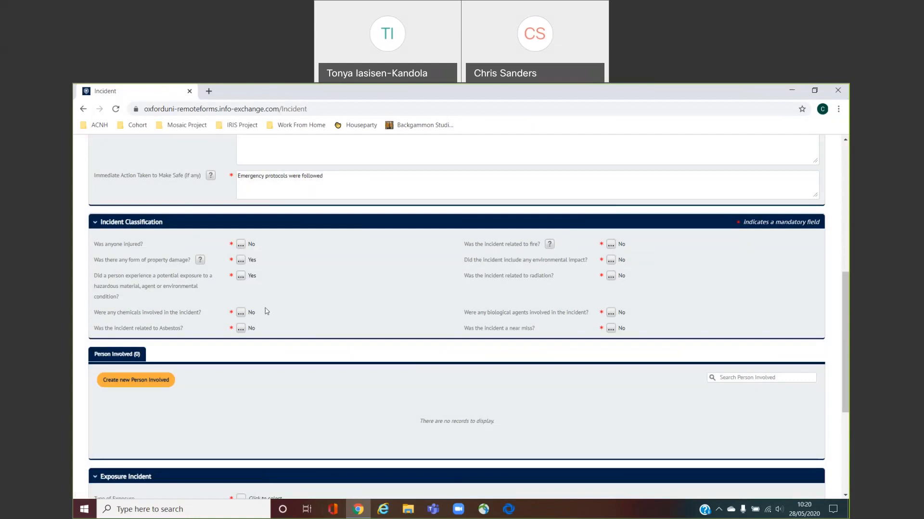
click(240, 313)
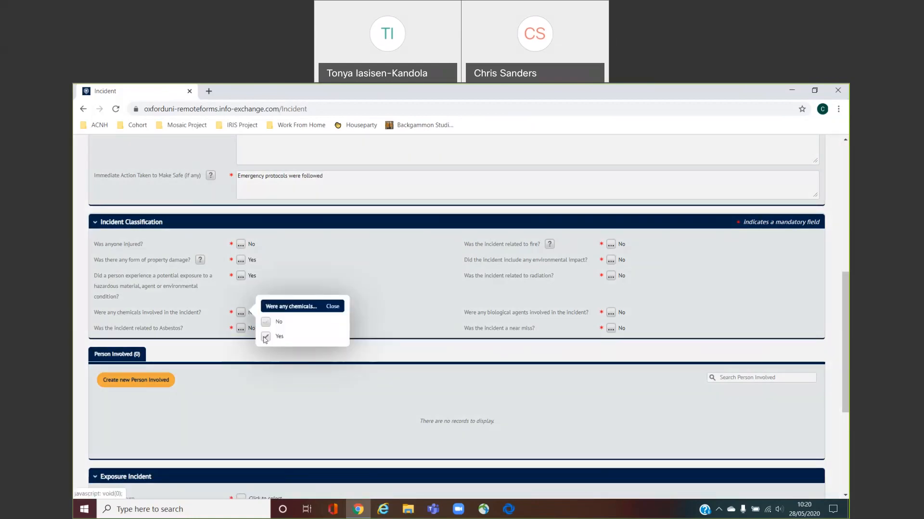
click(265, 338)
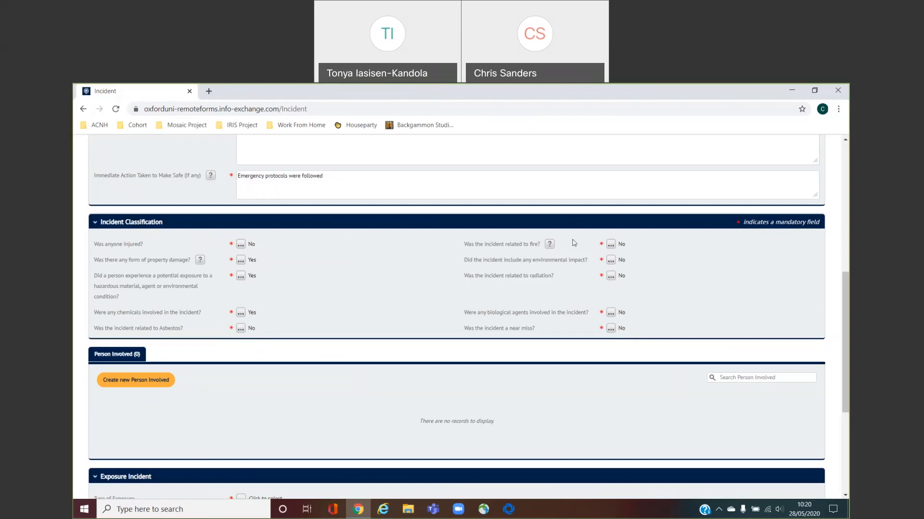
Answer Yes to fire, environmental impact and biological agents involved
mouse_move(554, 248)
click(610, 245)
click(532, 267)
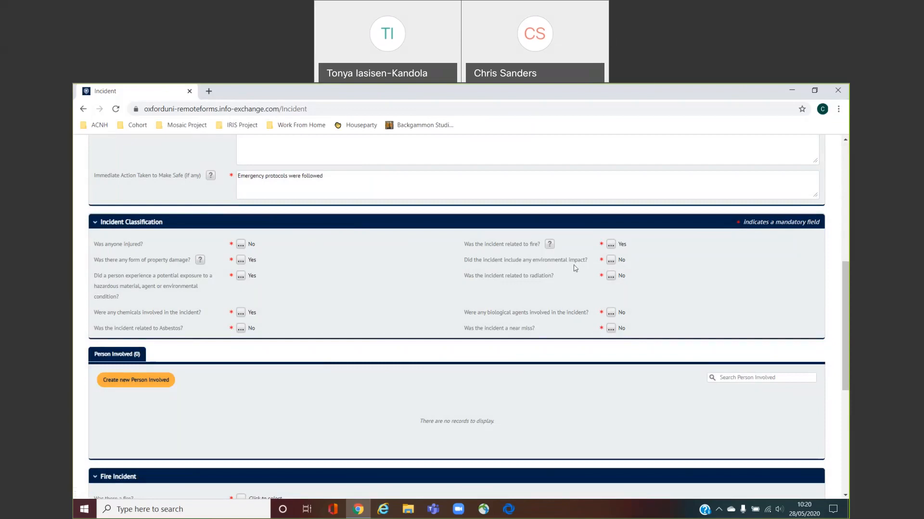
click(611, 260)
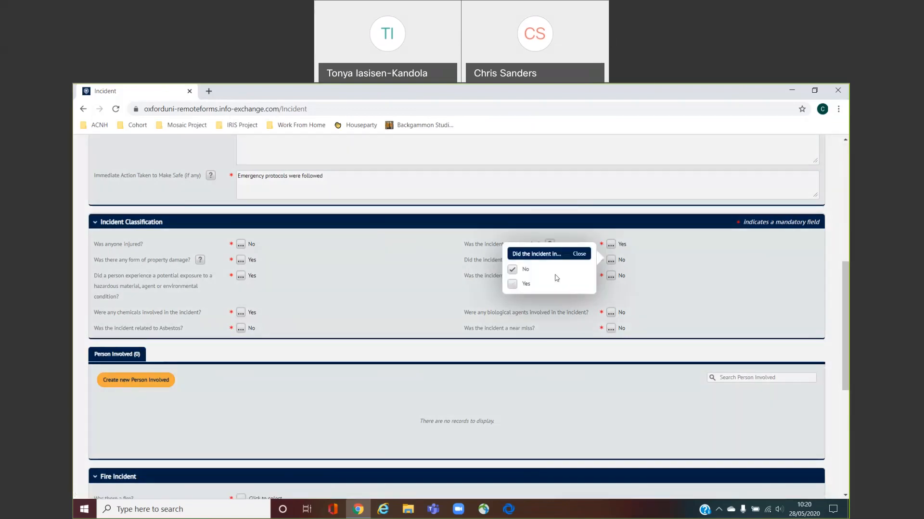
click(512, 284)
click(692, 276)
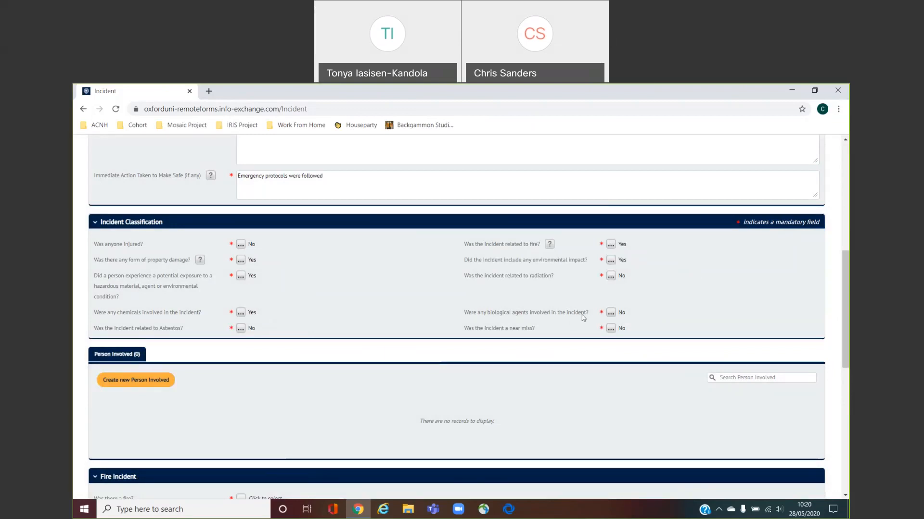
click(611, 313)
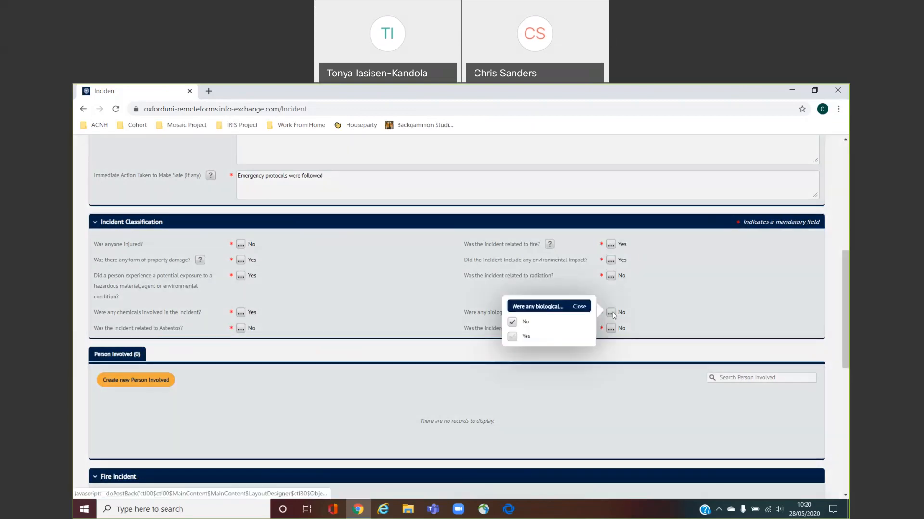
click(519, 336)
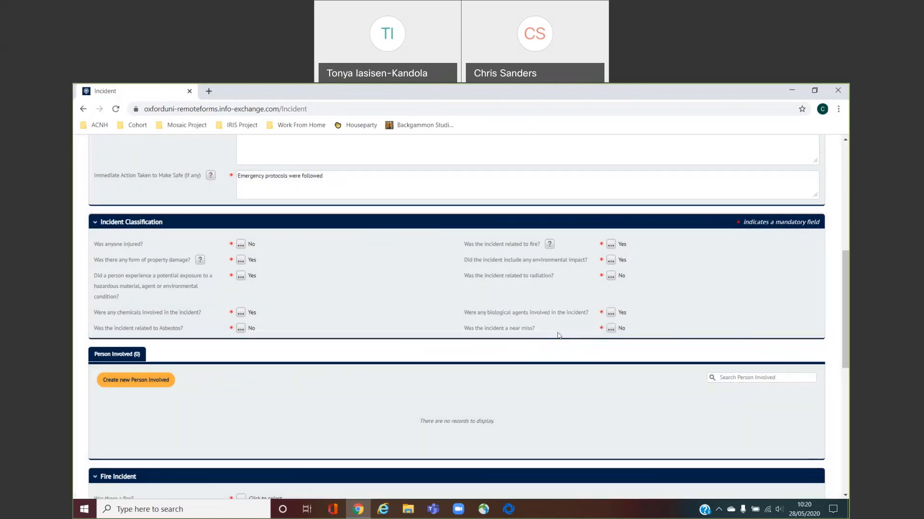
drag(848, 266, 848, 319)
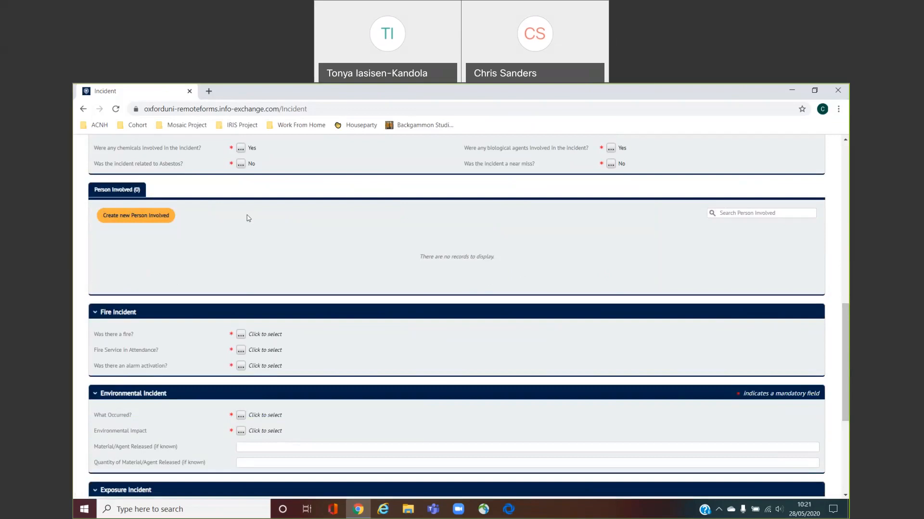
Create a new Person Involved record to get a blank details form
click(152, 220)
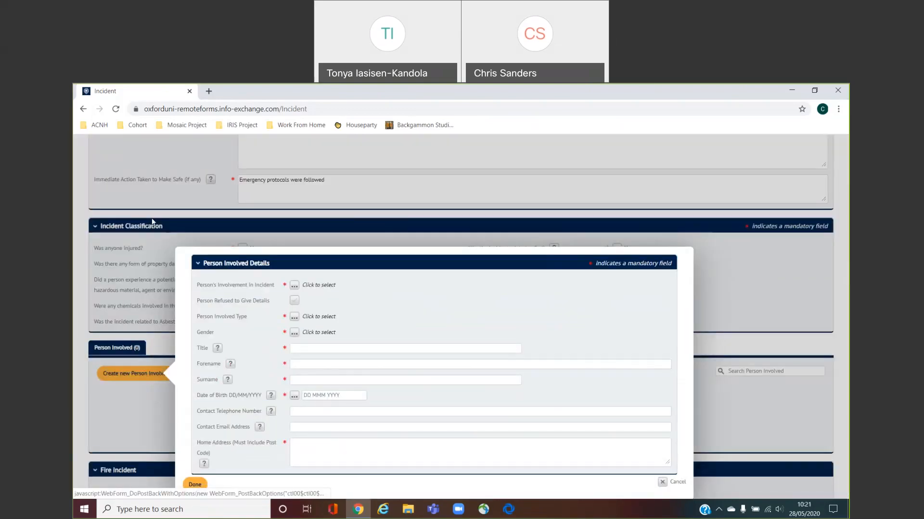
Set the new person's involvement to Potentially Exposed Person and mark them as refusing to give details
click(295, 287)
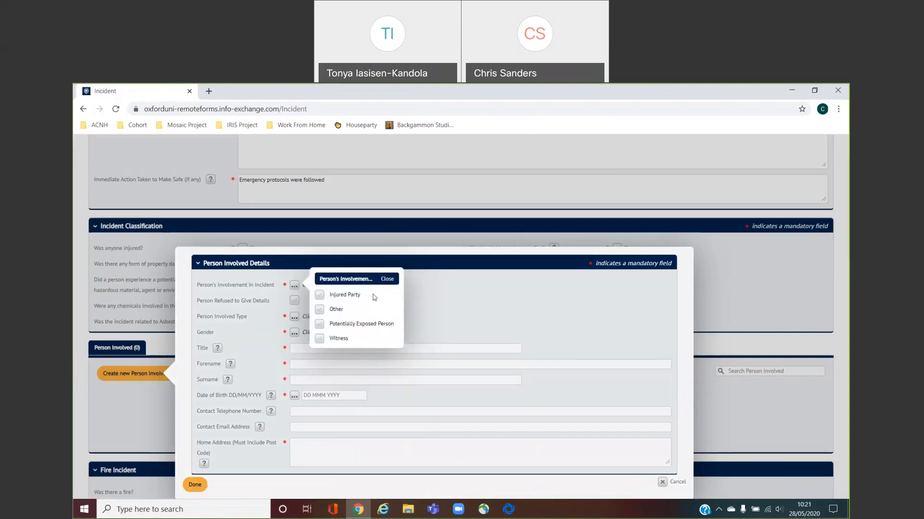
click(319, 324)
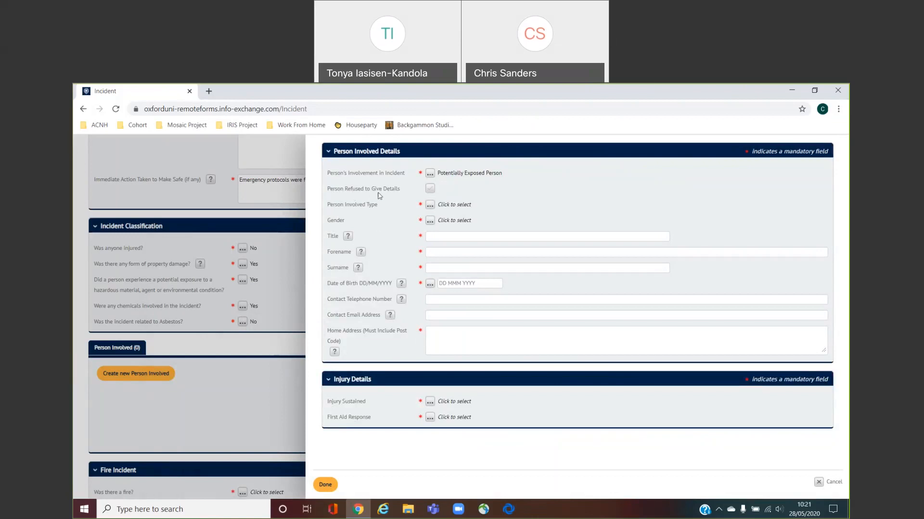
click(433, 191)
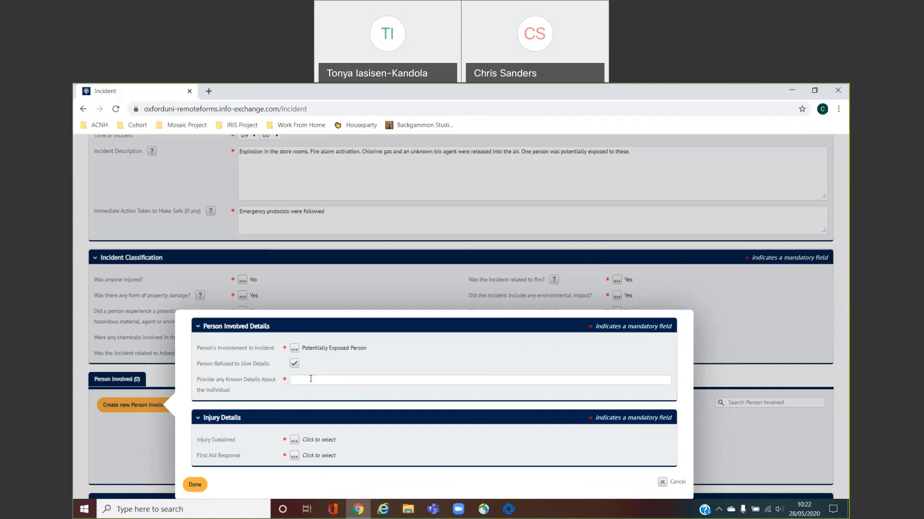
Clear the refused-details flag and set Person Involved Type to Employee
click(294, 363)
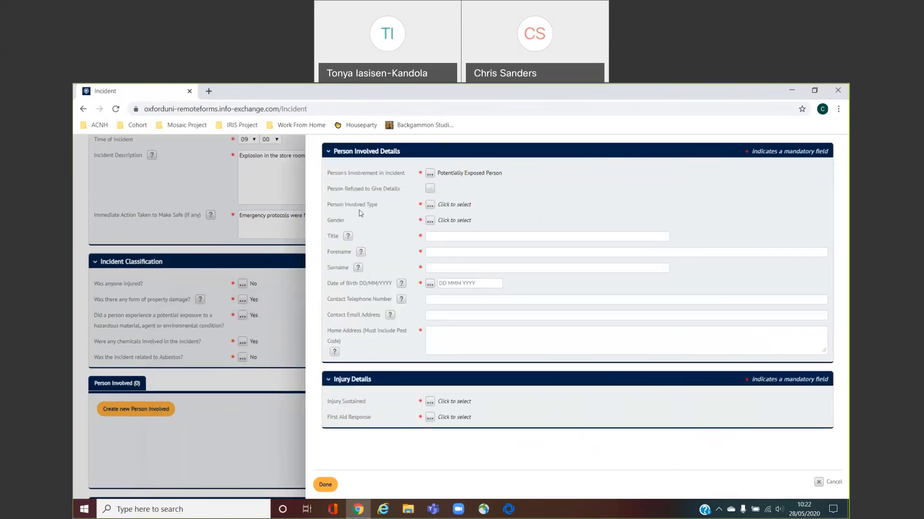
click(430, 205)
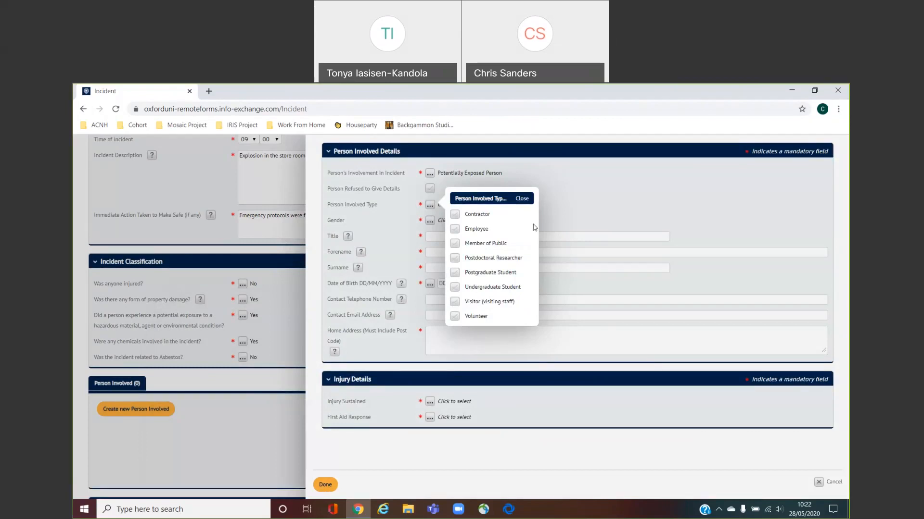
click(455, 230)
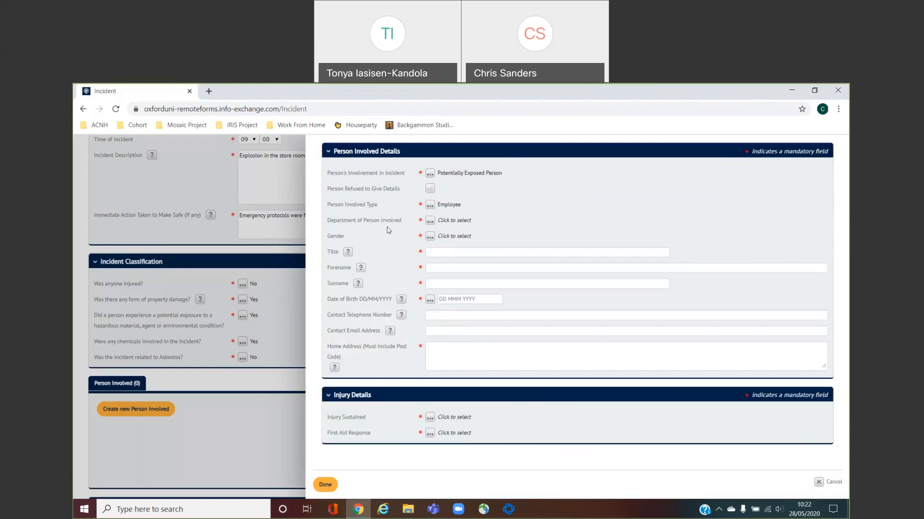
click(429, 222)
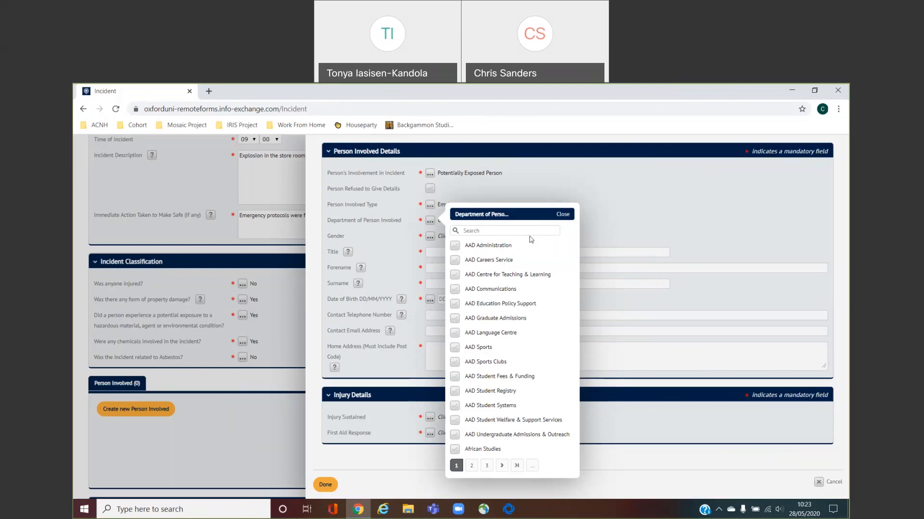
click(530, 231)
text(test)
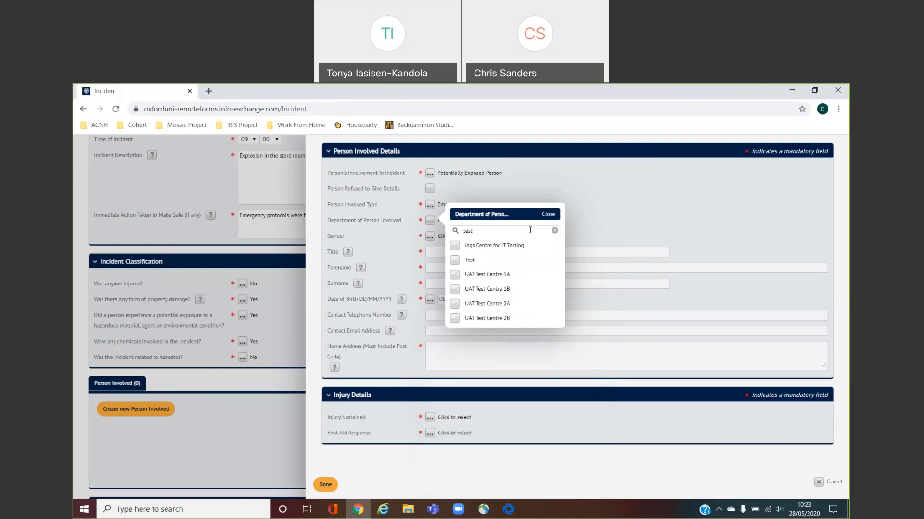
click(454, 245)
click(548, 214)
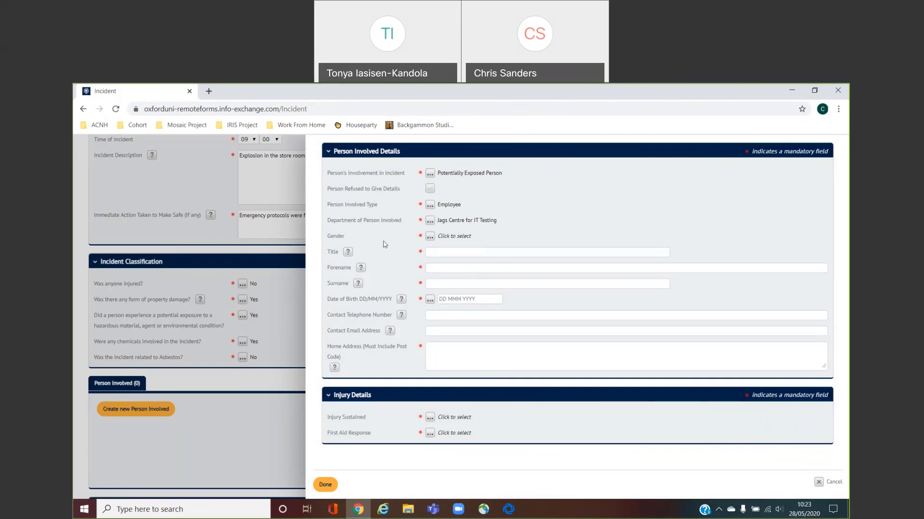
click(431, 237)
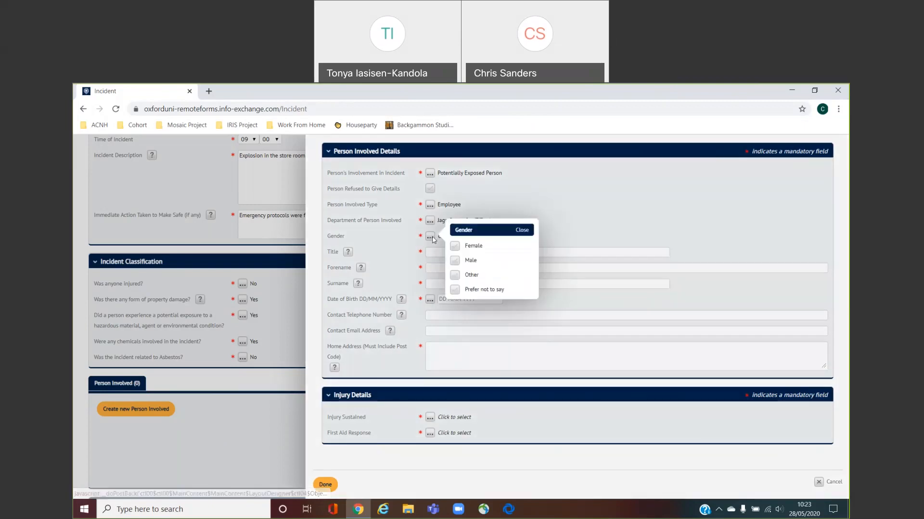
click(455, 260)
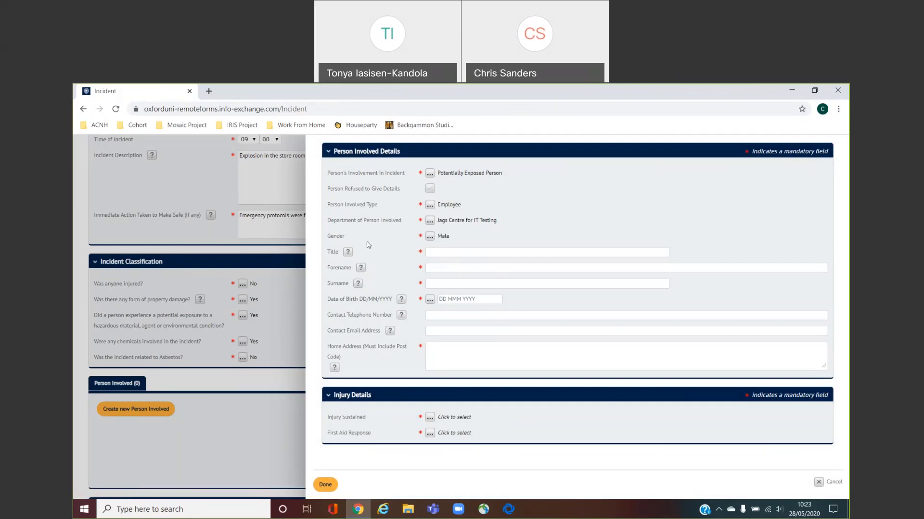
mouse_move(350, 255)
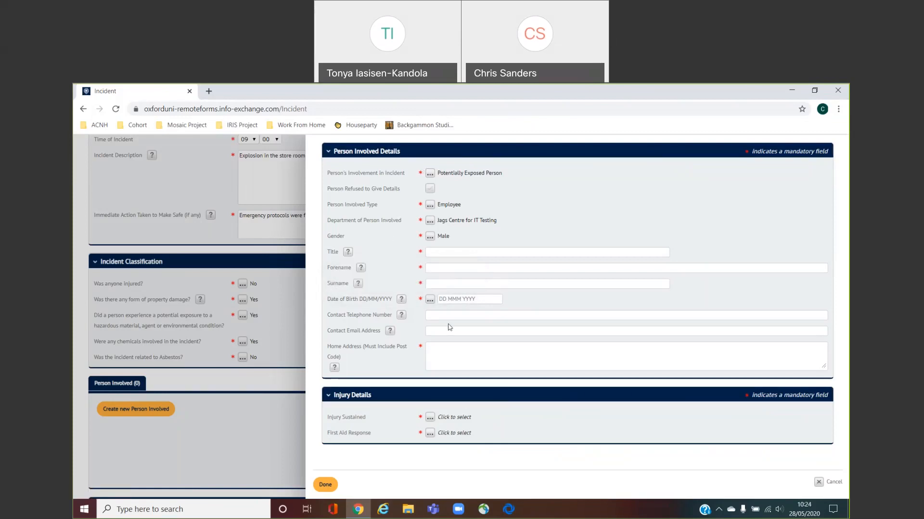
Enter title Mr and the person's forename and surname
click(464, 253)
text(Mr)
key(Tab)
text(Blobby)
key(Tab)
text(Blobberso)
Enter date of birth 01/01/1900 and Unknown for phone, e-mail and address
mouse_move(401, 300)
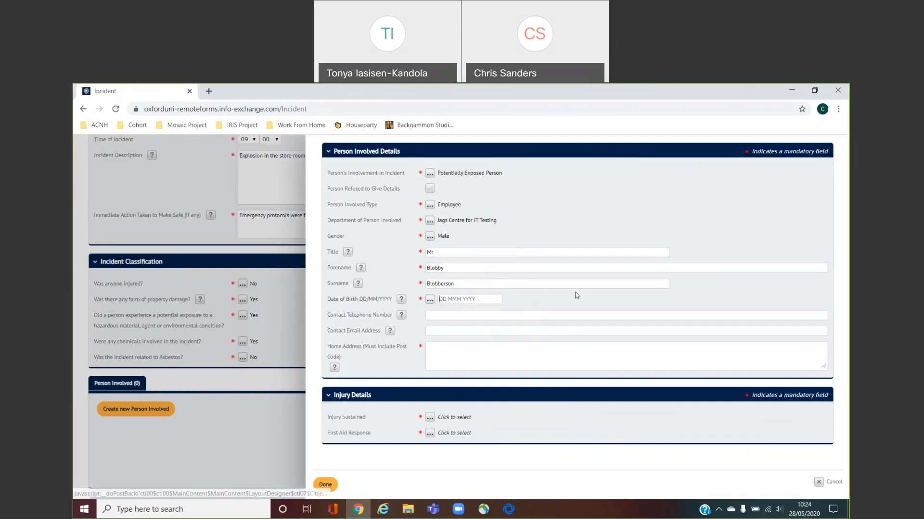
key(Tab)
text(01/01/1900)
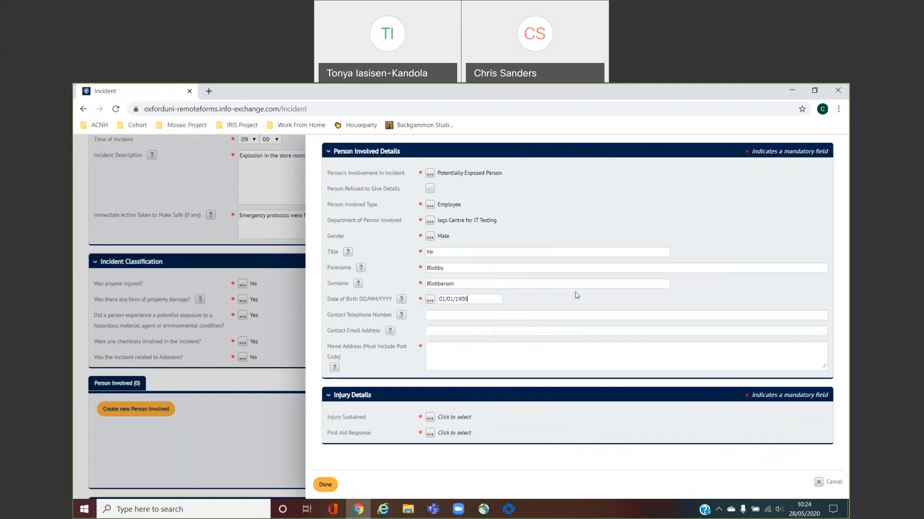
click(578, 313)
text(UnknownUnknownUnknown)
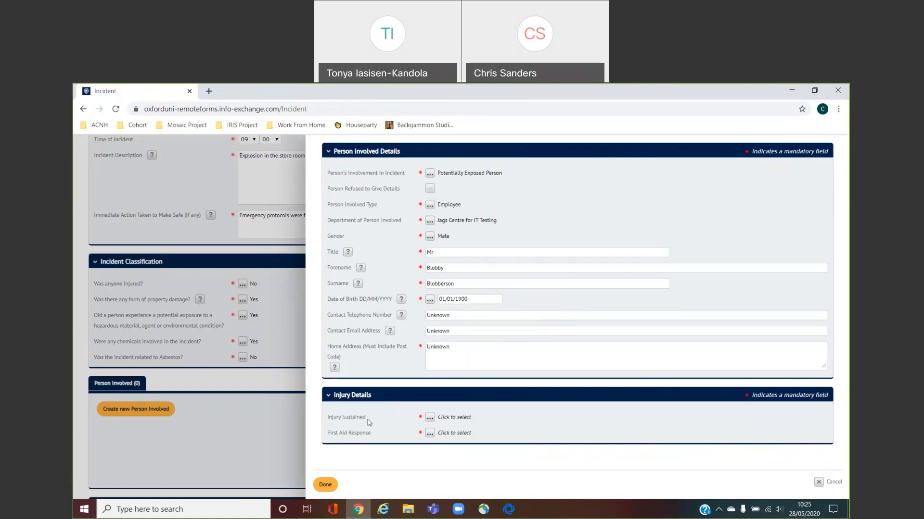
Record injuries Biological or Chemical Exposure - Head and Fracture - Left Wrist
click(429, 418)
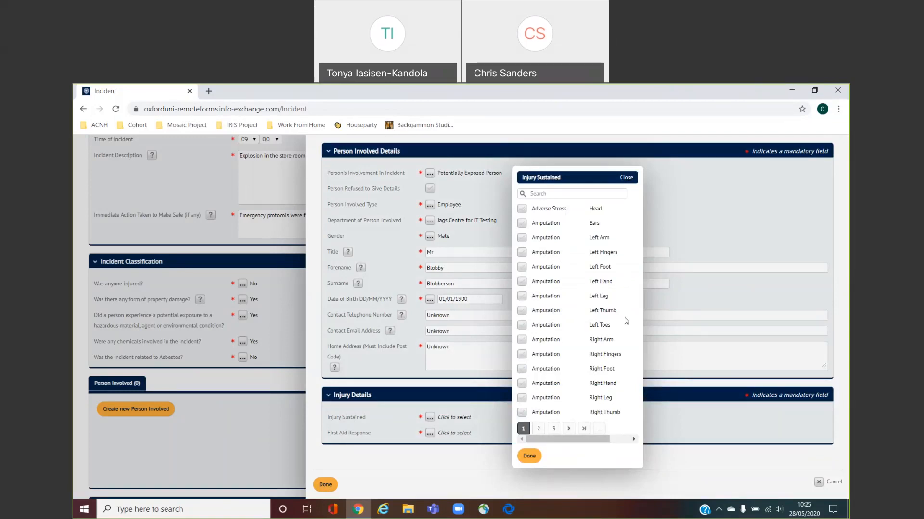
click(564, 194)
text(exposure)
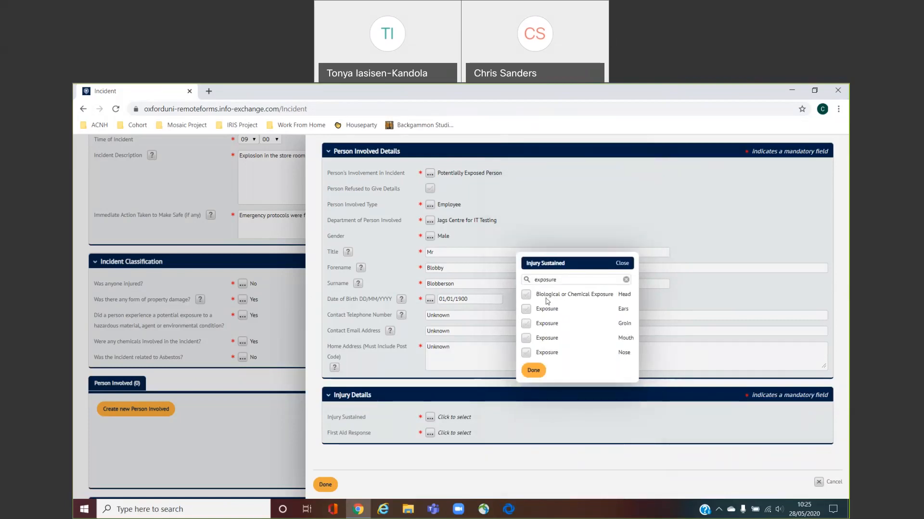
click(528, 295)
click(626, 281)
click(557, 192)
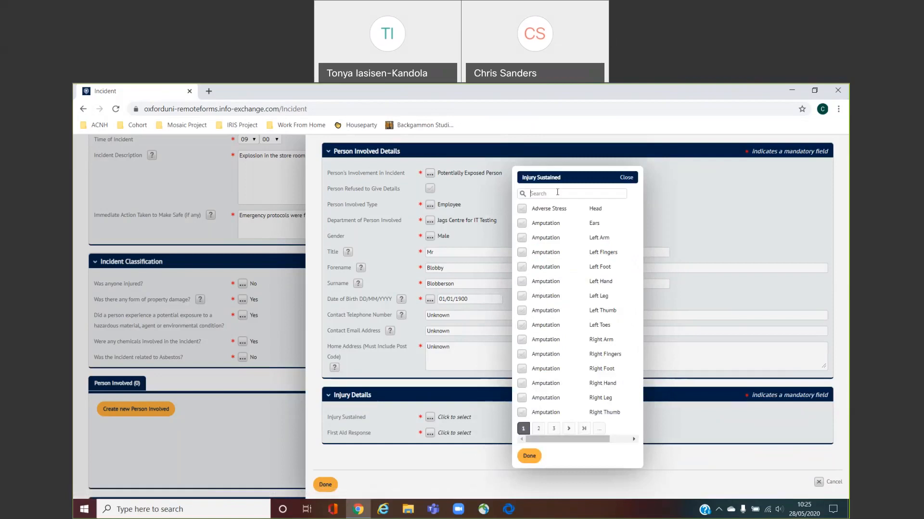
text(left wrist)
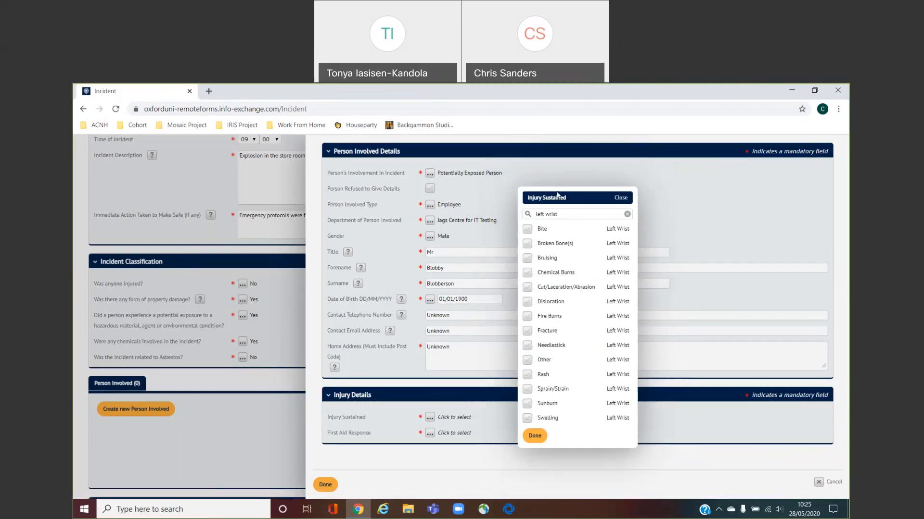
click(548, 332)
click(534, 436)
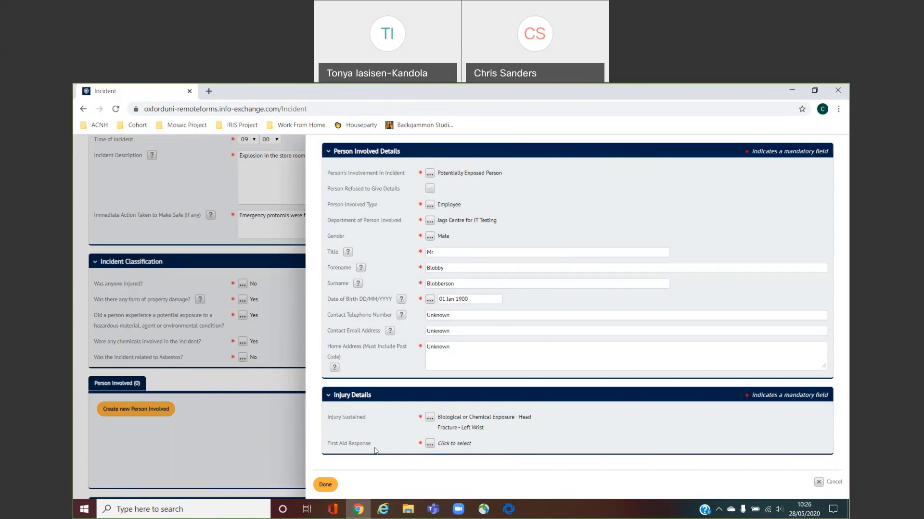
Set first aid to 'First aid applied and taken to hospital (Ambulance)' with first aider Unknown
click(430, 444)
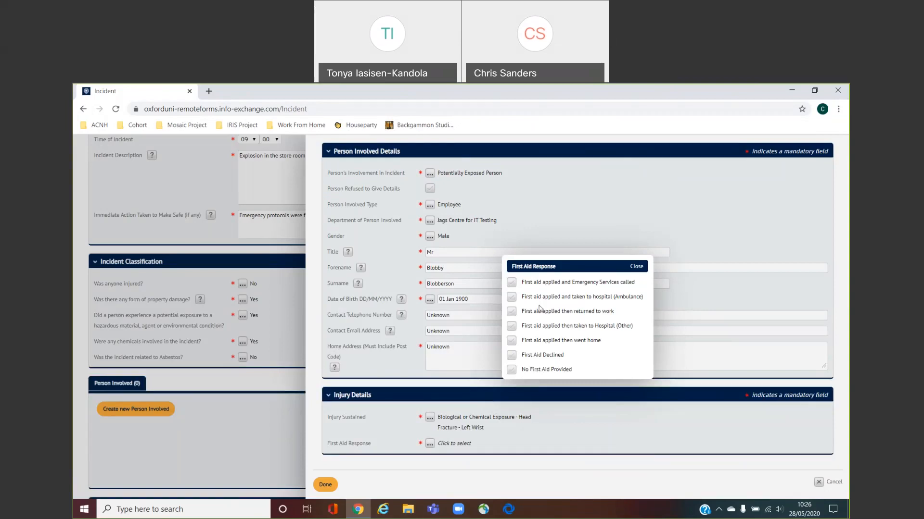
click(512, 298)
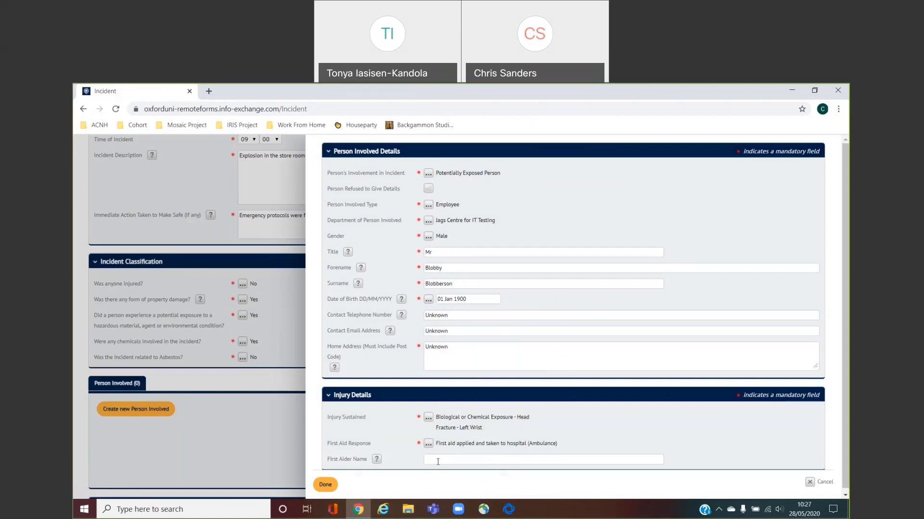
mouse_move(378, 461)
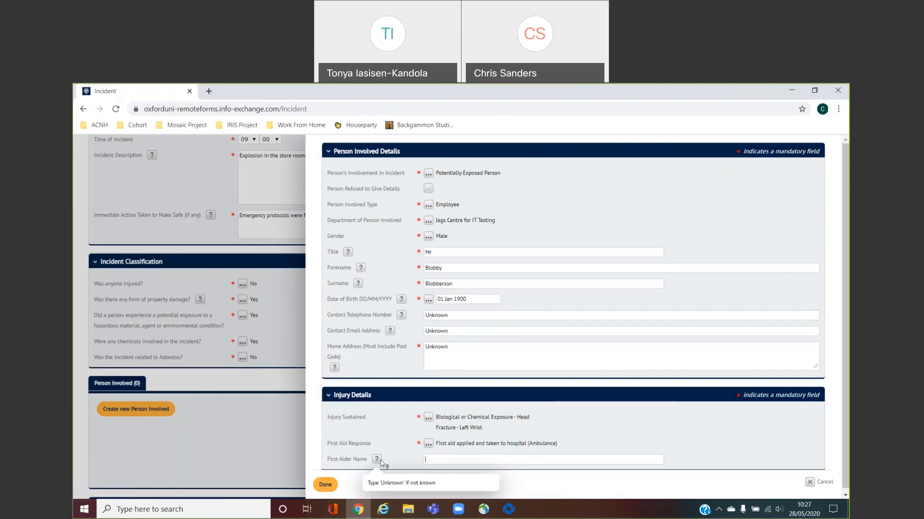
click(471, 462)
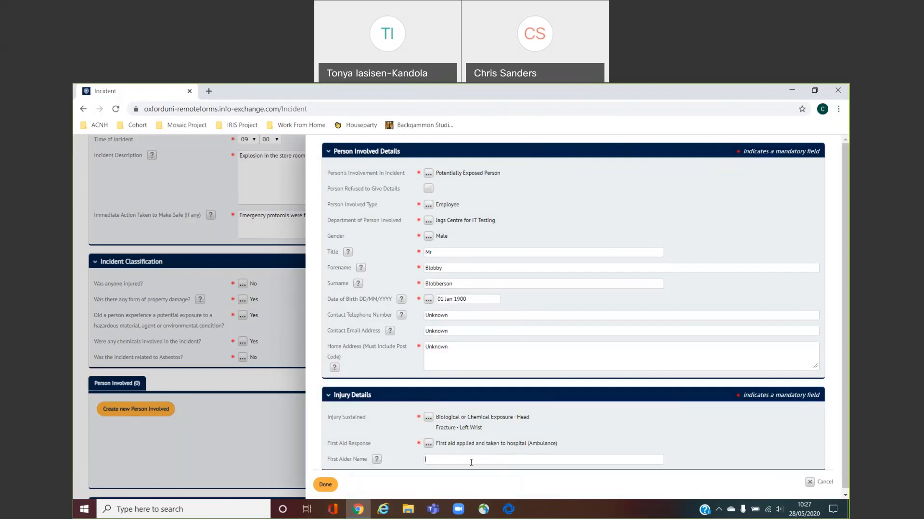
text(Unknown)
Save the person's details and scroll down to review the Fire, Environmental and Exposure sections
click(324, 484)
drag(845, 269, 848, 321)
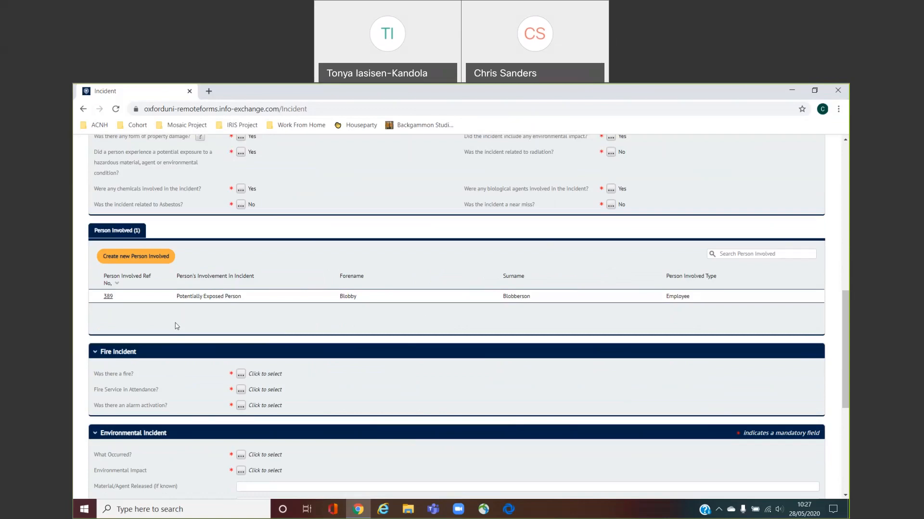
click(162, 261)
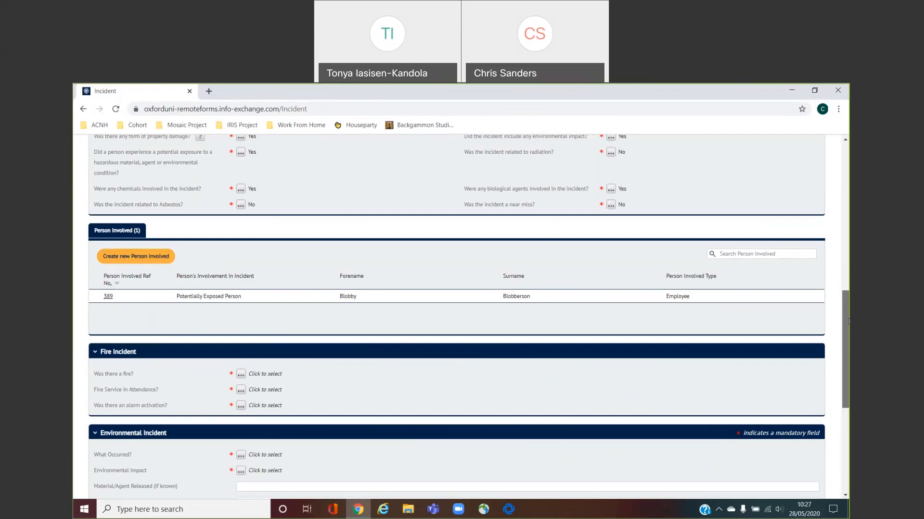
drag(849, 321, 844, 296)
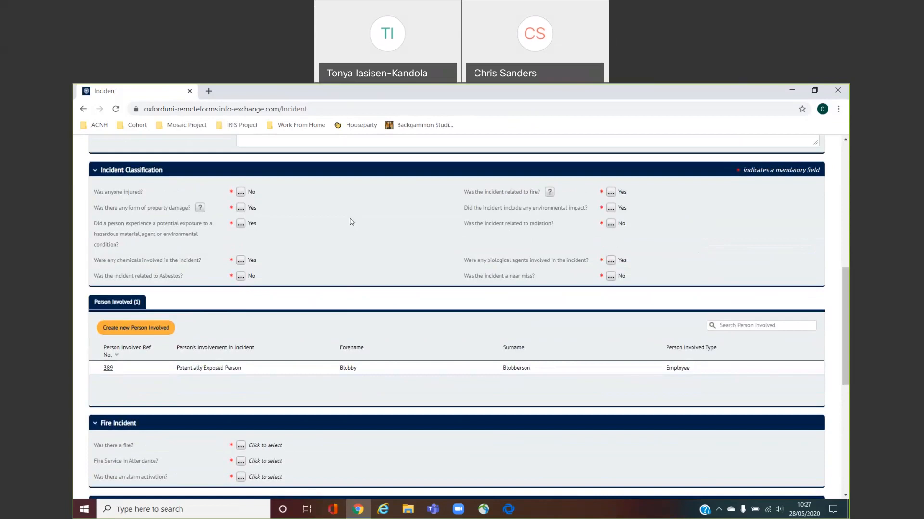
drag(848, 307, 841, 372)
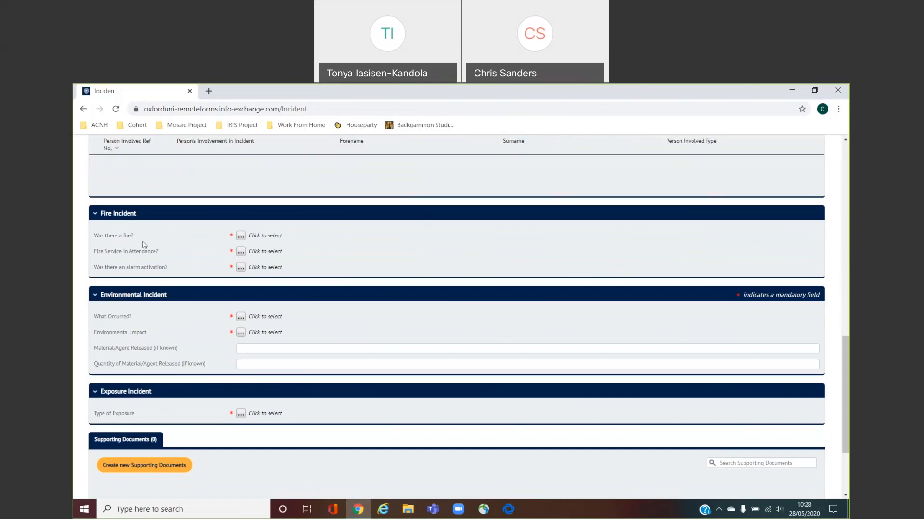
Answer Yes to fire occurred, fire service attended and alarm activated
click(241, 236)
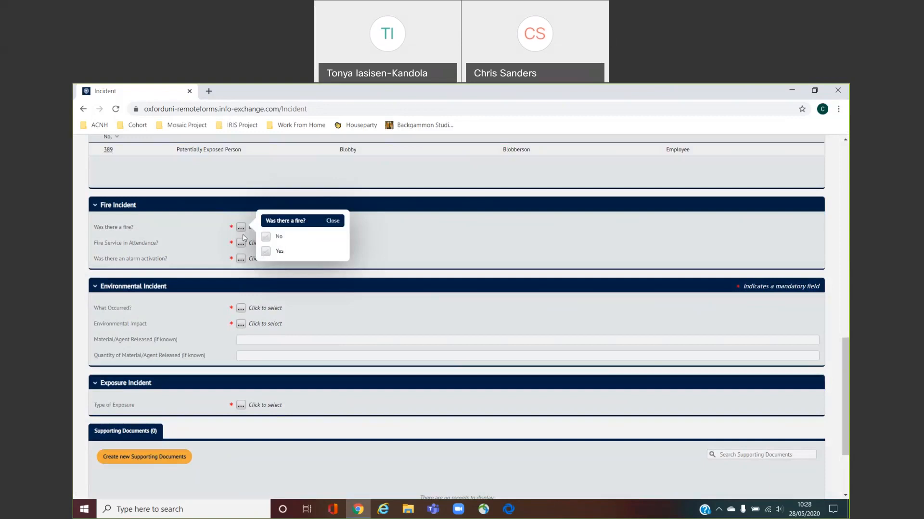
click(267, 252)
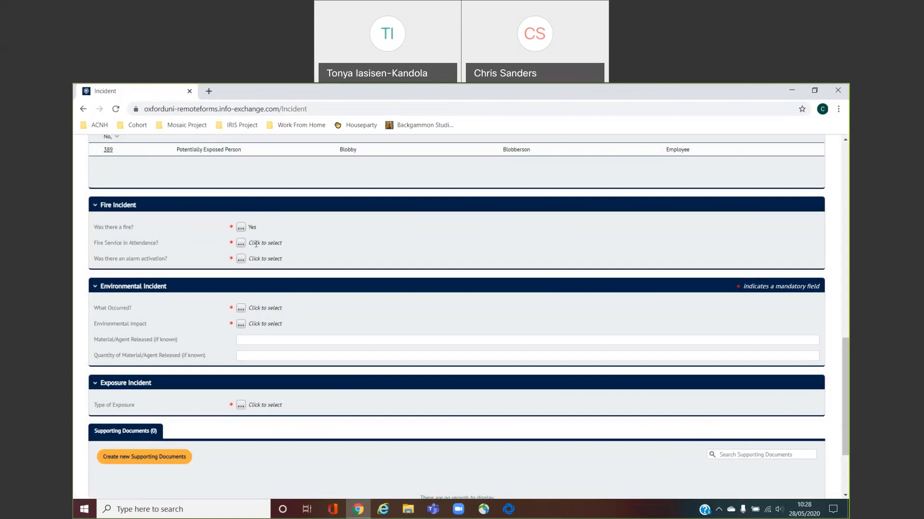
click(241, 244)
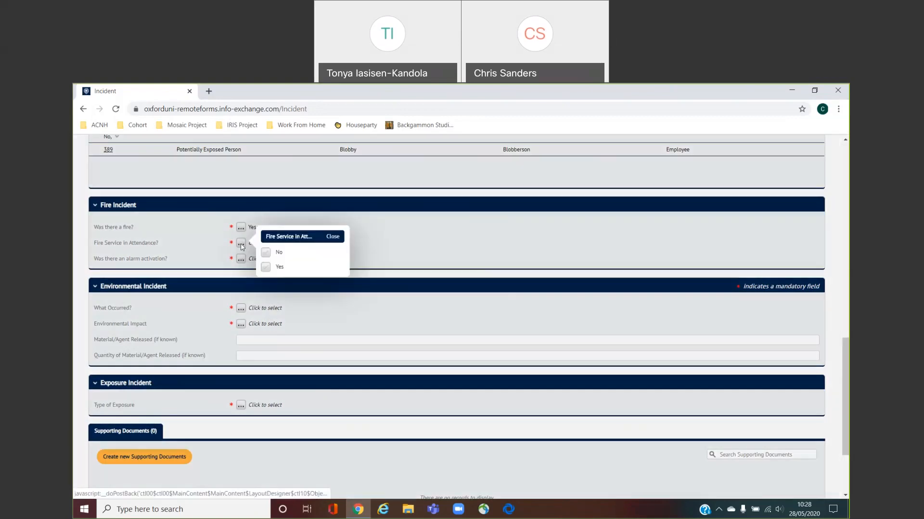
click(267, 252)
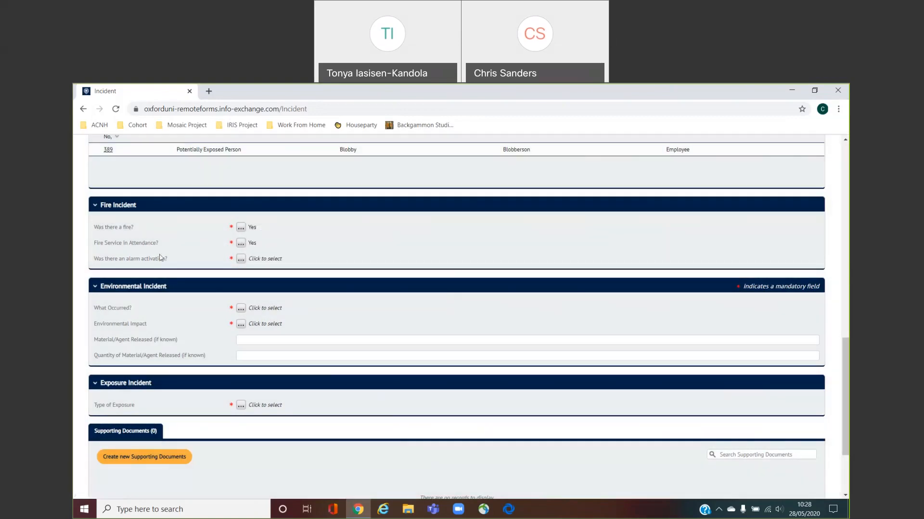
click(241, 259)
click(266, 283)
Record the environmental occurrence as Incident/Event with impact Air - emissions/release
click(243, 309)
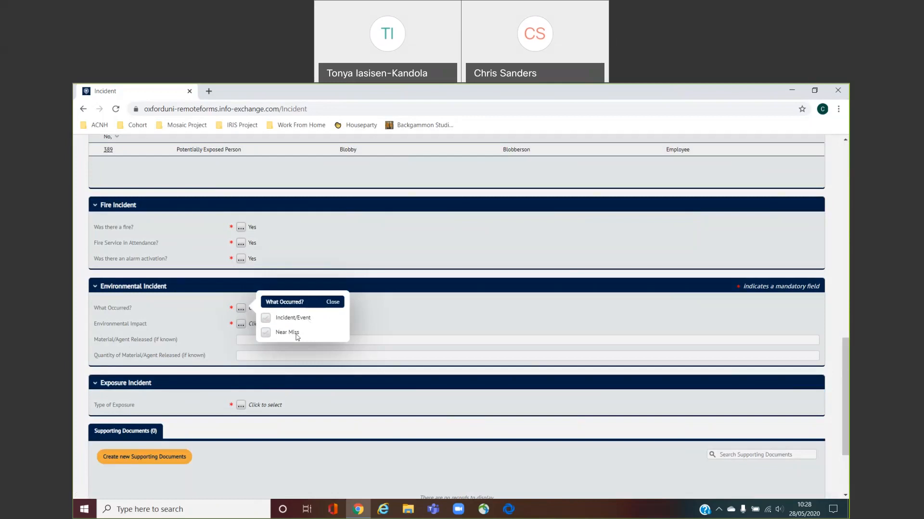
click(265, 318)
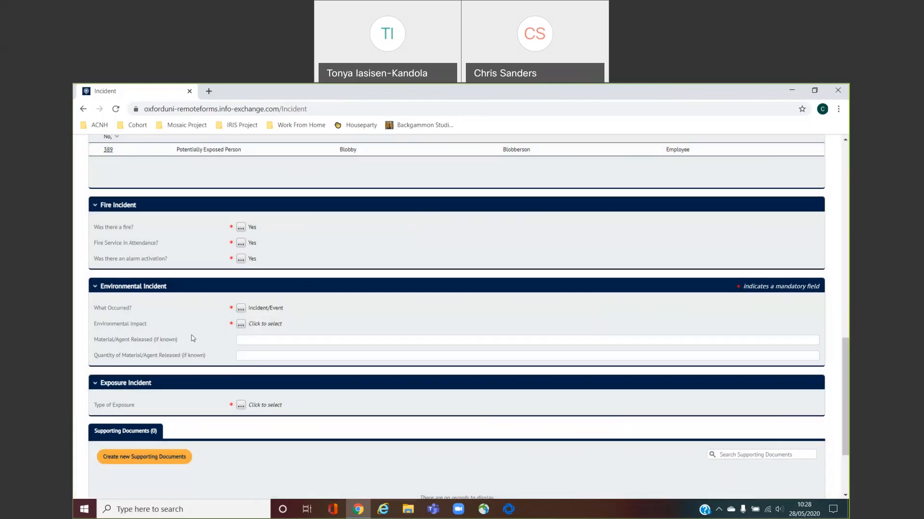
click(241, 325)
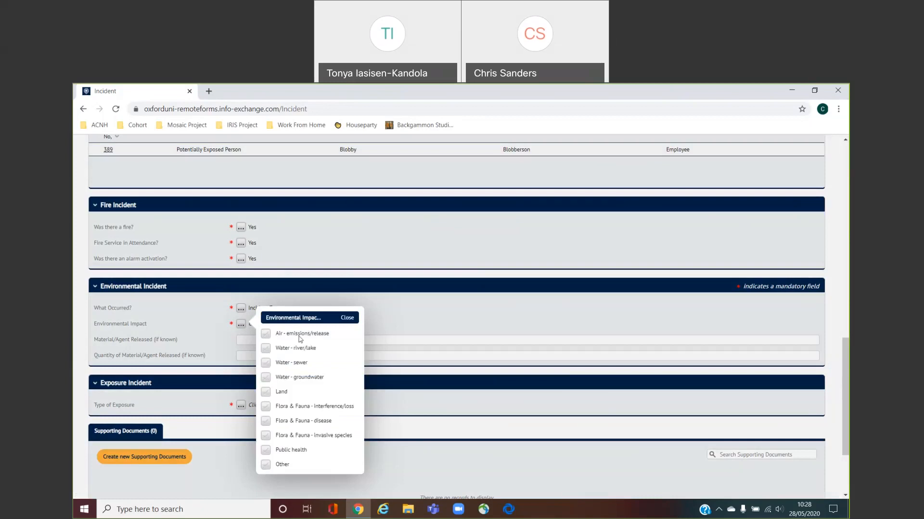
click(265, 334)
click(347, 318)
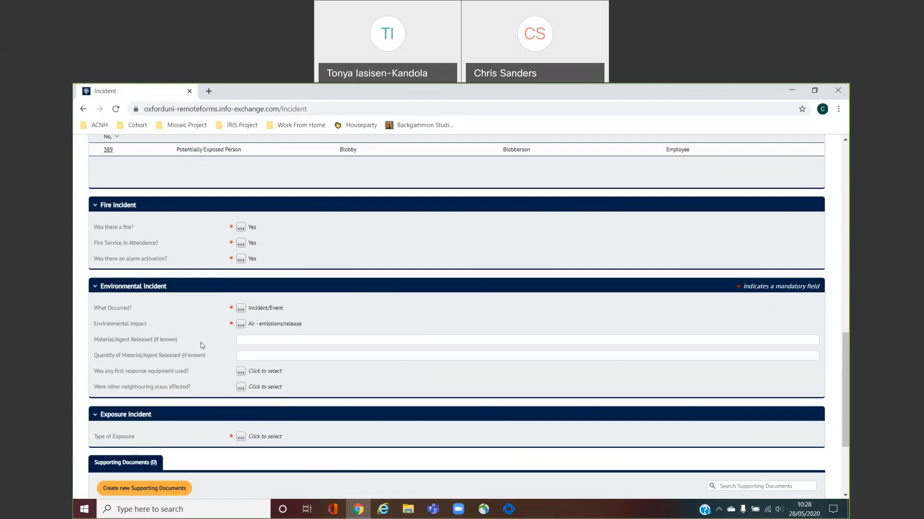
Enter material released 'Chlorine gas and unknown bio agent' and quantity Unknown, fixing the typo
click(261, 341)
text(Chlorine gas and unknoen bio agent)
click(338, 352)
text(Unknown)
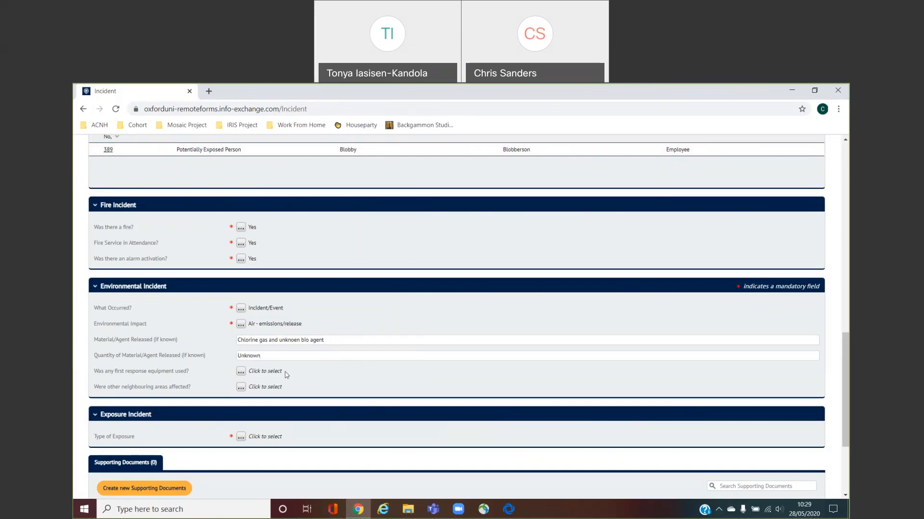
click(297, 340)
key(BackSpace)
text(w)
Answer Yes to first response equipment (Emergency kit) and No to neighbouring areas affected
click(240, 372)
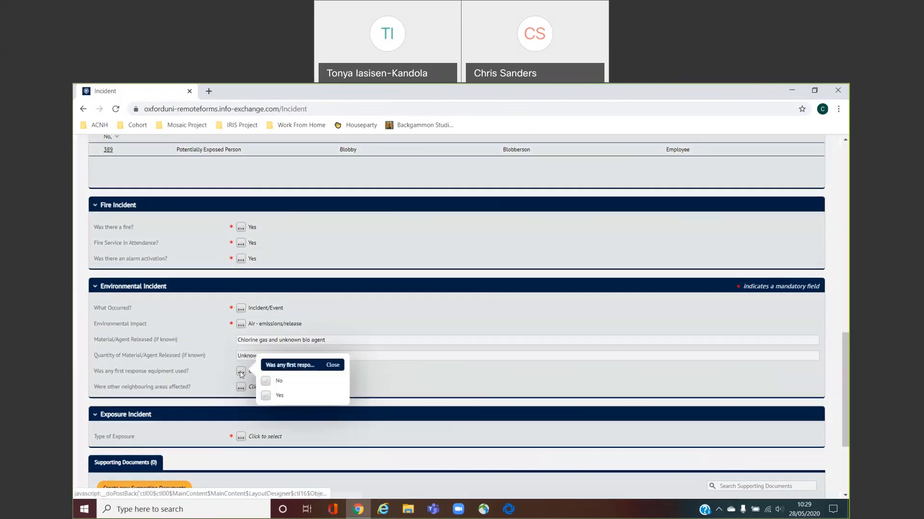
click(266, 395)
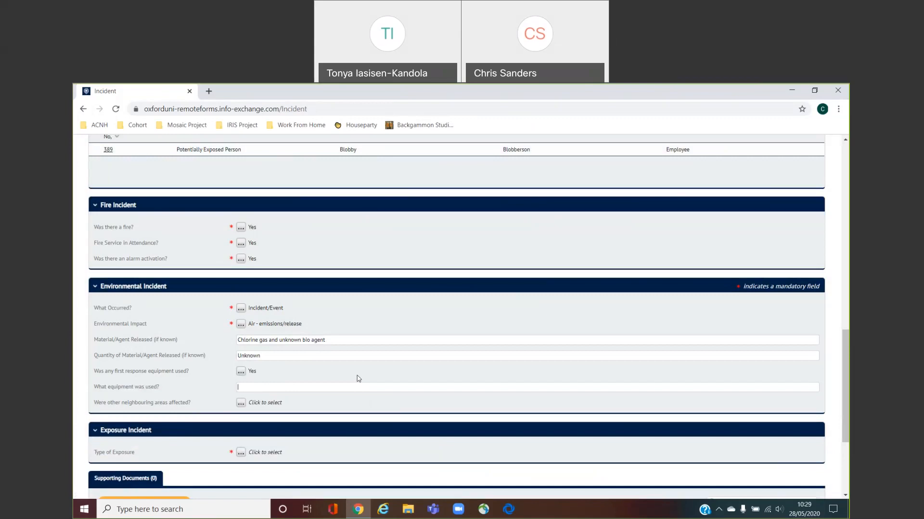
text(Emergency kit)
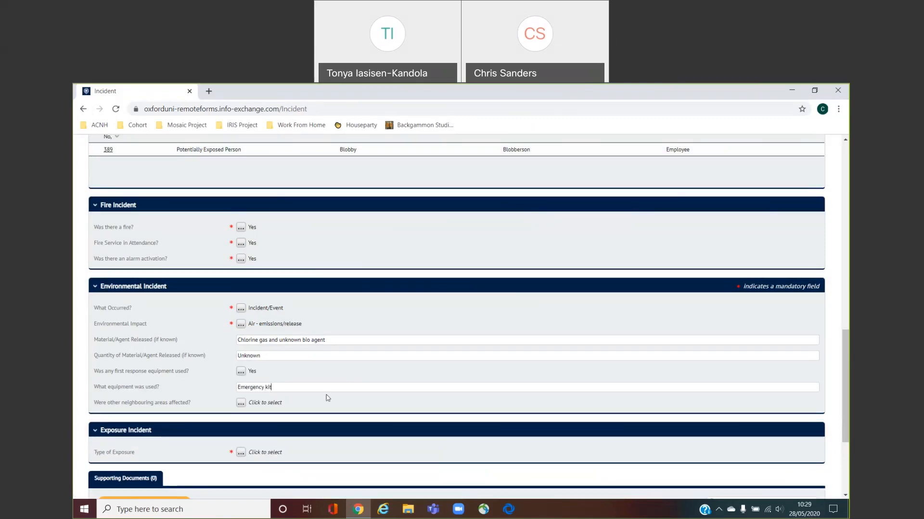
click(241, 405)
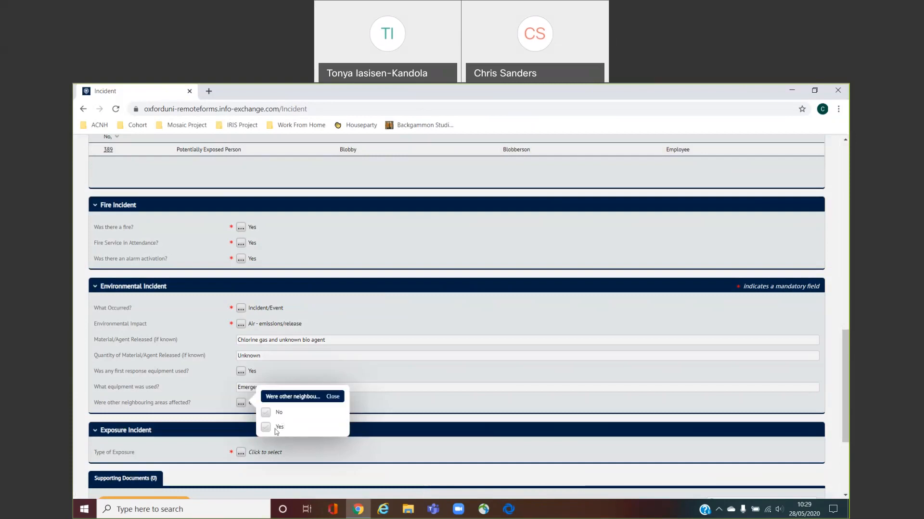
click(270, 416)
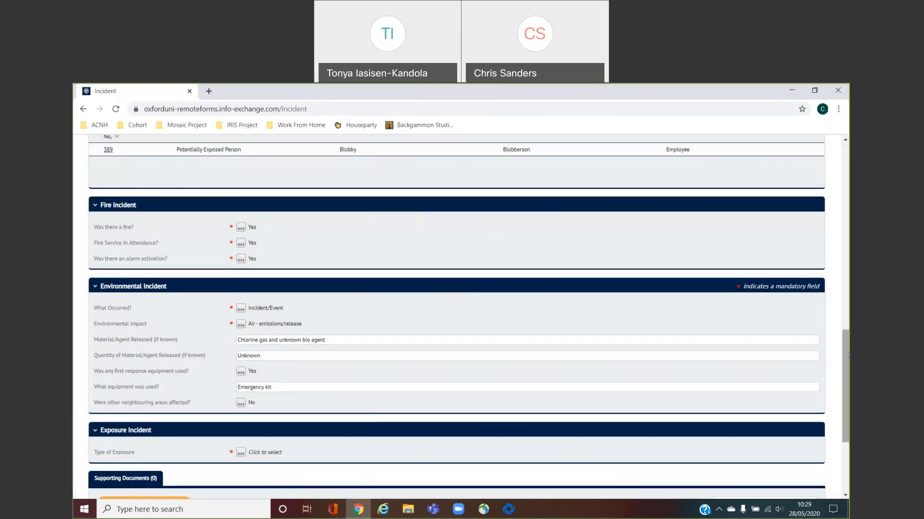
drag(846, 355, 847, 405)
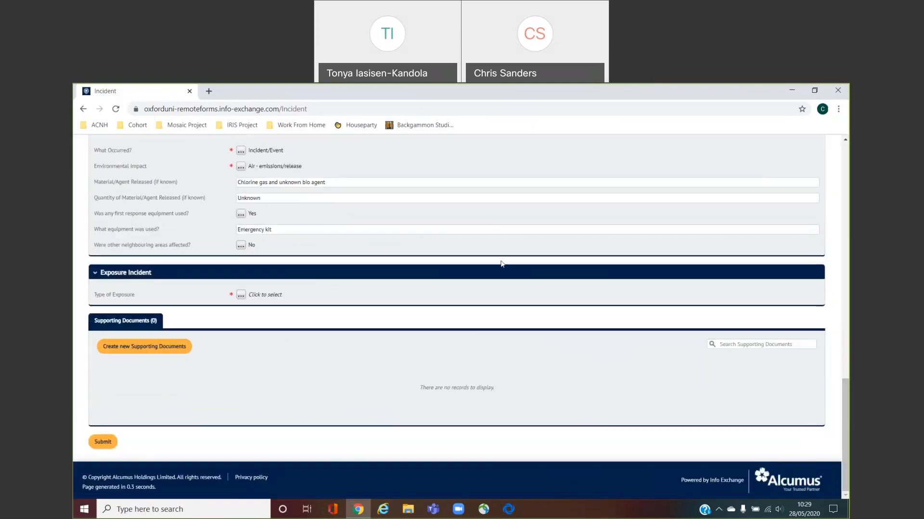
Set exposure type to Biological and Chemical, specifying 'Chlorine gas and unknown bio agent'
click(240, 296)
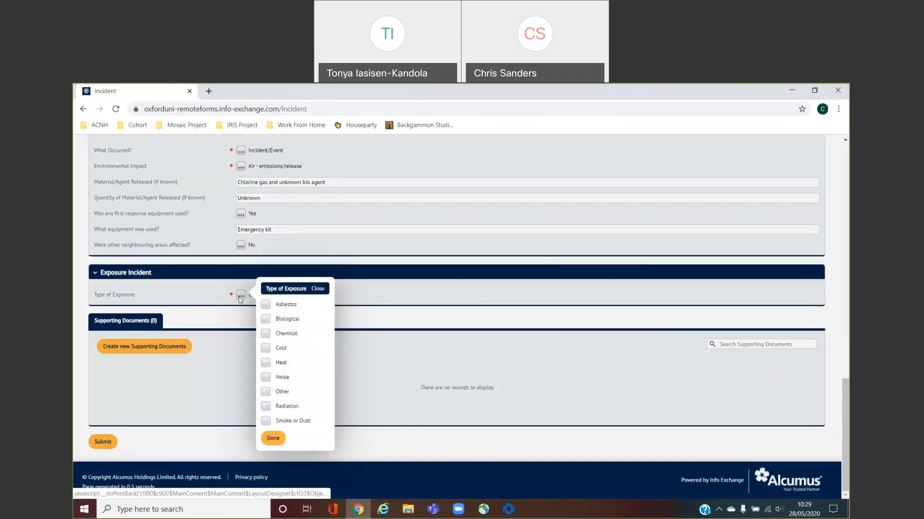
click(267, 321)
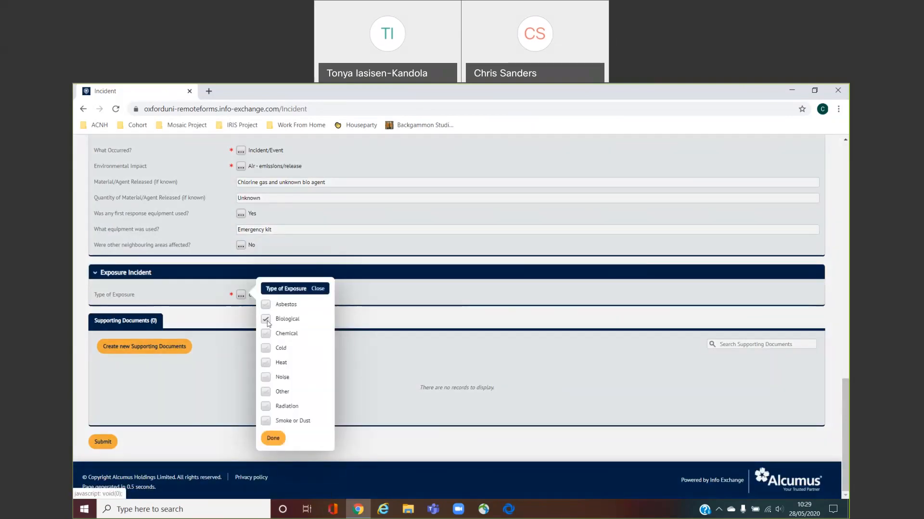
click(268, 335)
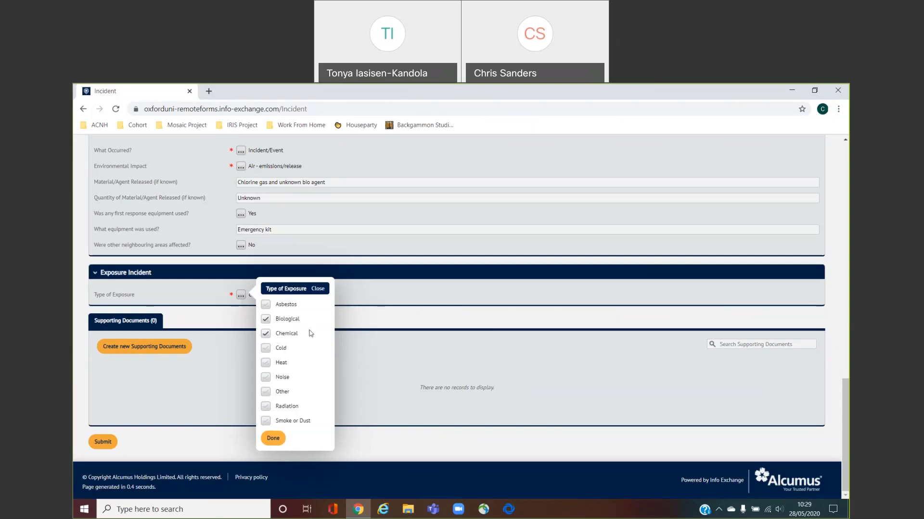
click(274, 439)
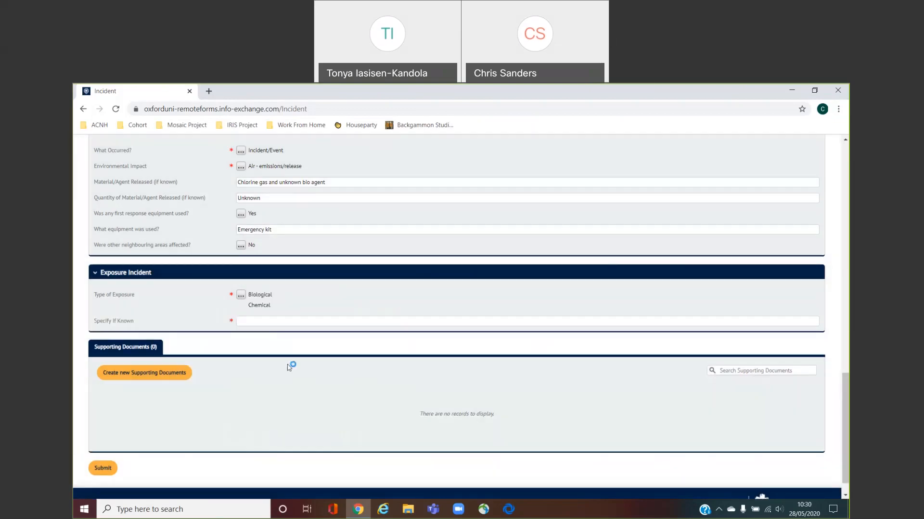
click(272, 322)
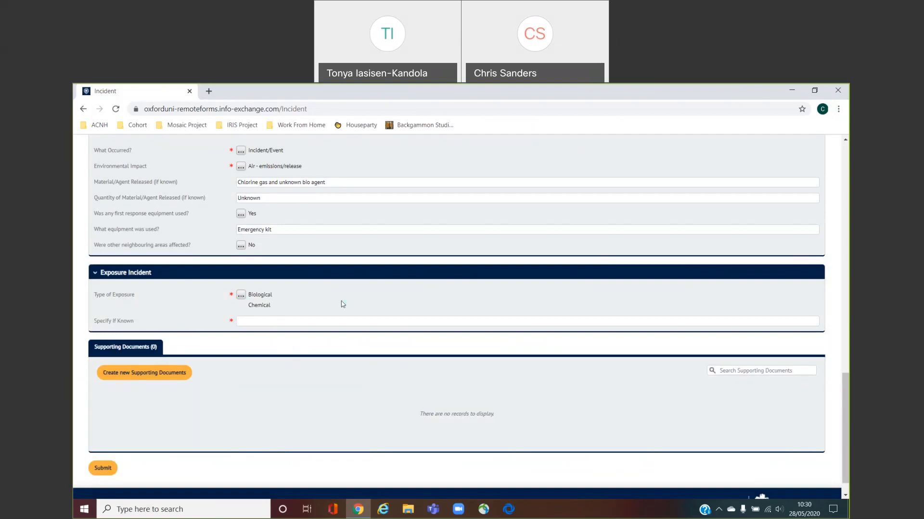
text(Chlorine gas and unoknown bio agent)
Create a new supporting document and attach Incident Photo.png
click(165, 375)
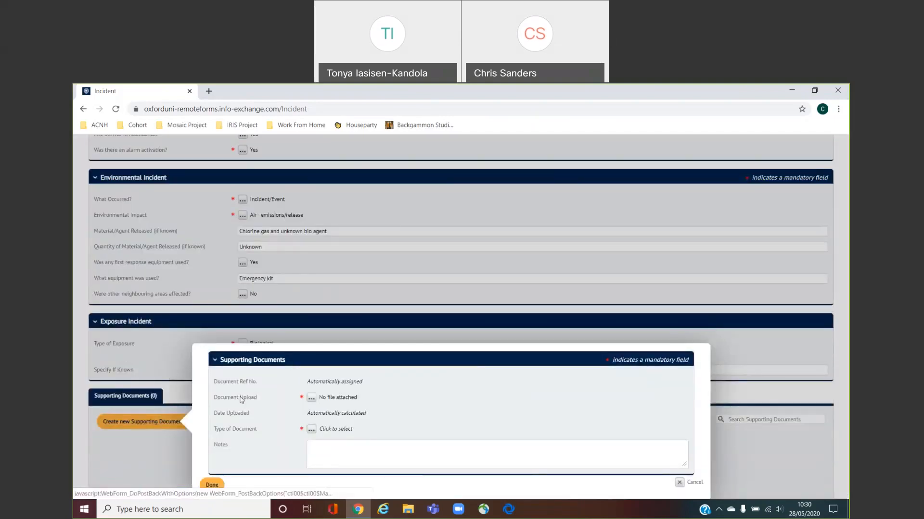
click(312, 398)
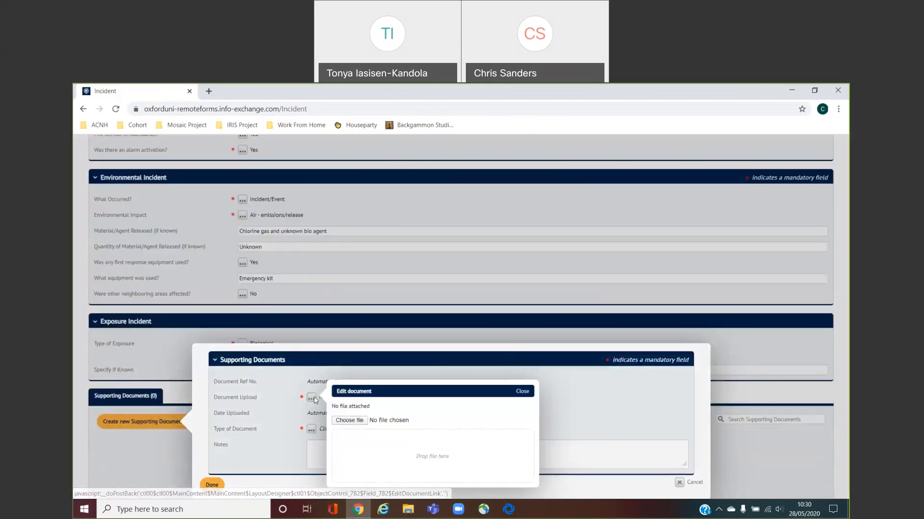
click(361, 421)
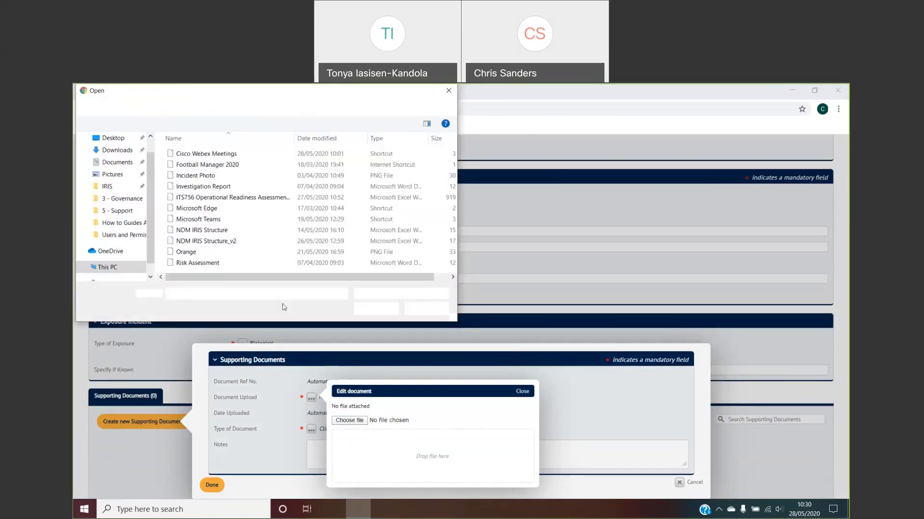
click(195, 176)
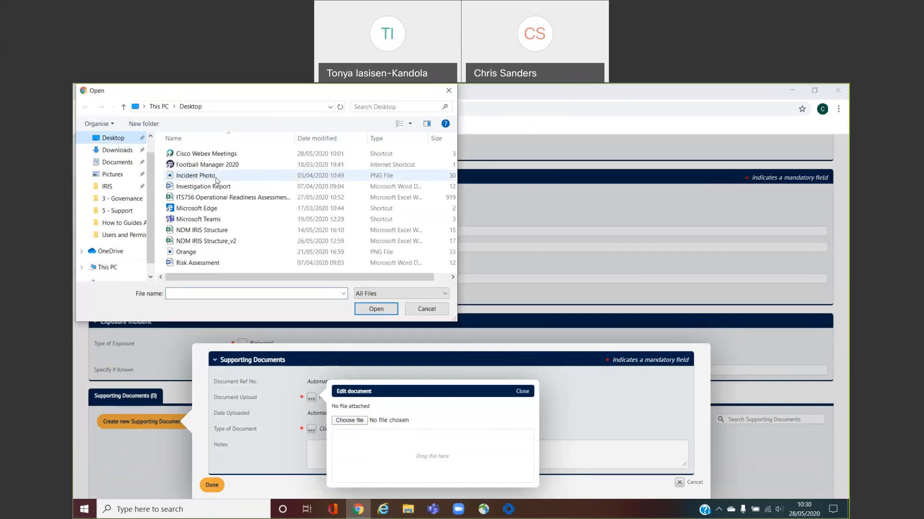
double_click(195, 175)
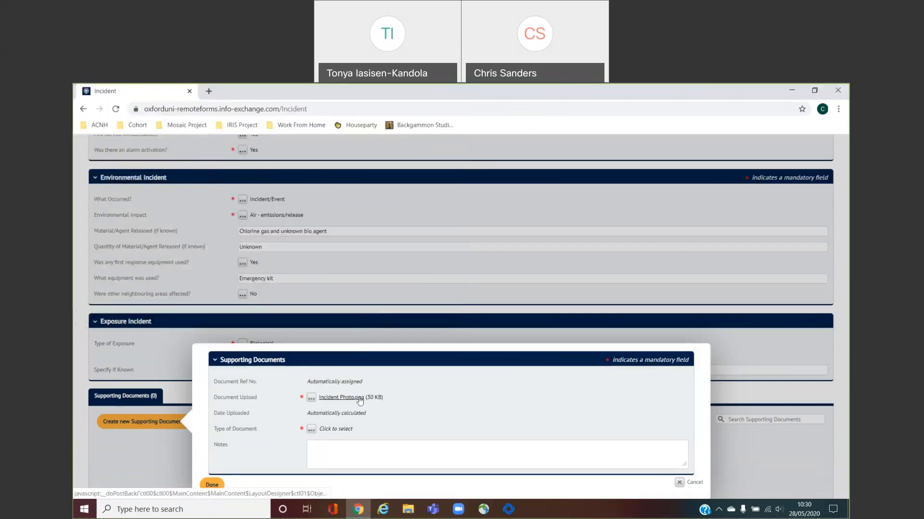
Set the document type to Photo with note 'Scene photo' and save it to the report
click(320, 429)
click(337, 431)
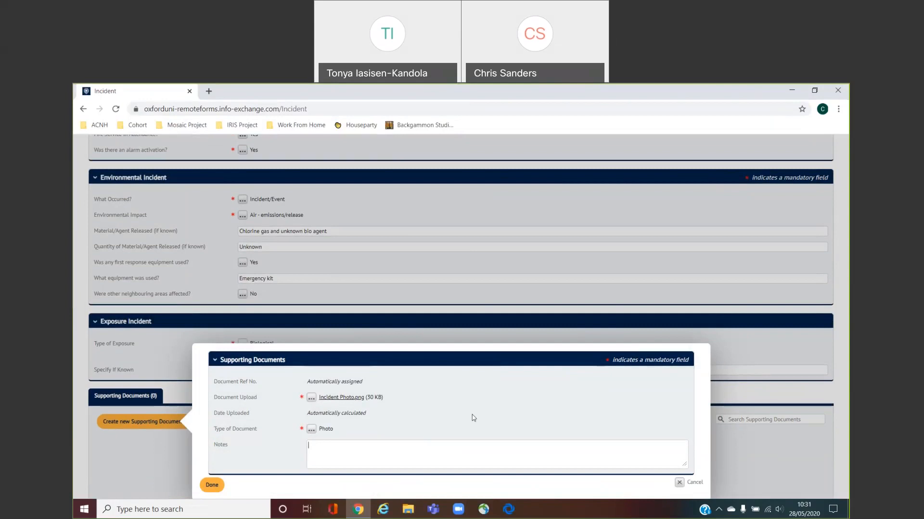
text(Scene photo)
click(212, 485)
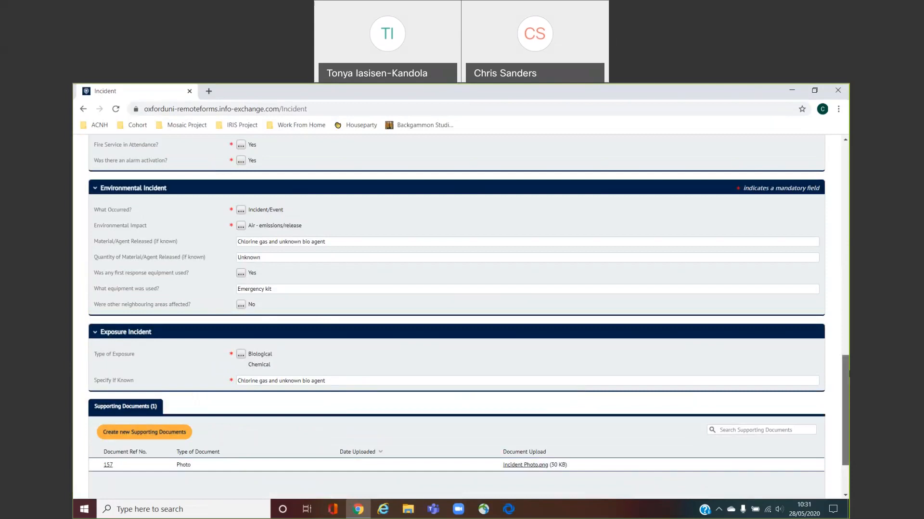
scroll(848, 395, down, 2)
drag(848, 396, 847, 406)
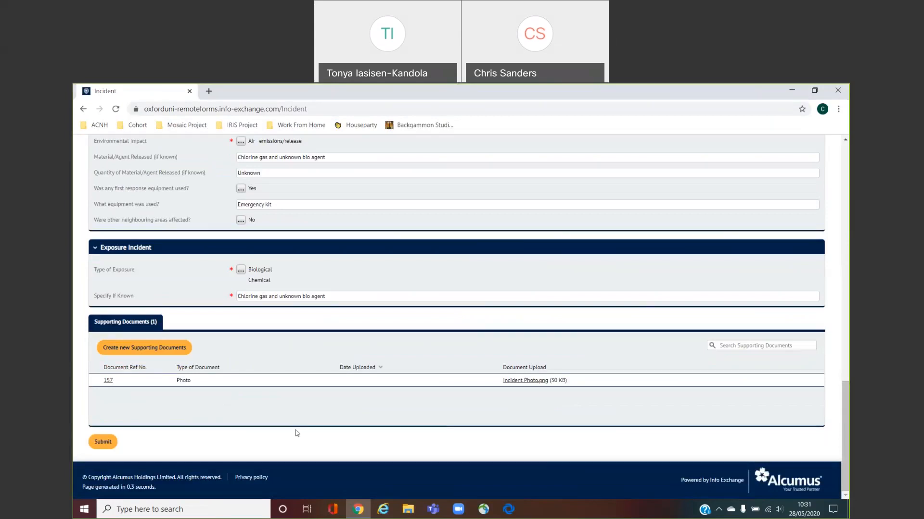
Submit the completed incident report and review its recorded responses from the confirmation page
click(103, 443)
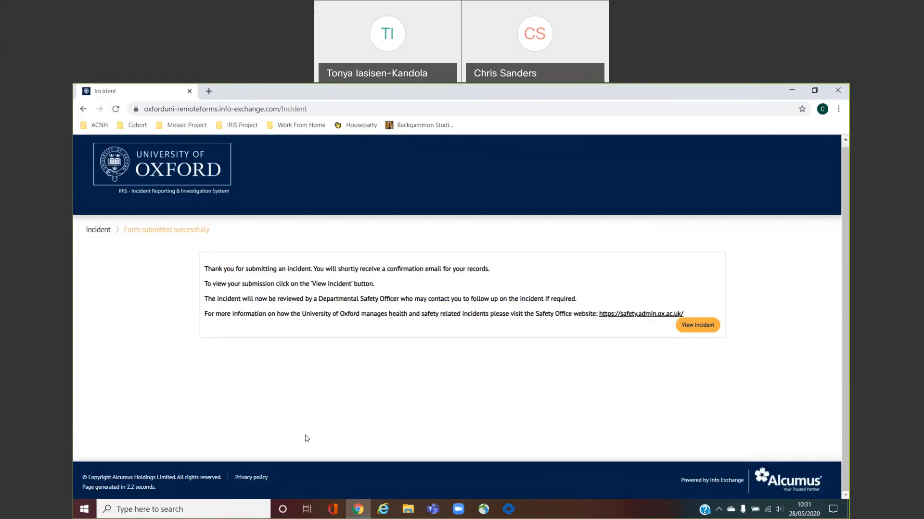
click(706, 333)
scroll(848, 236, down, 1)
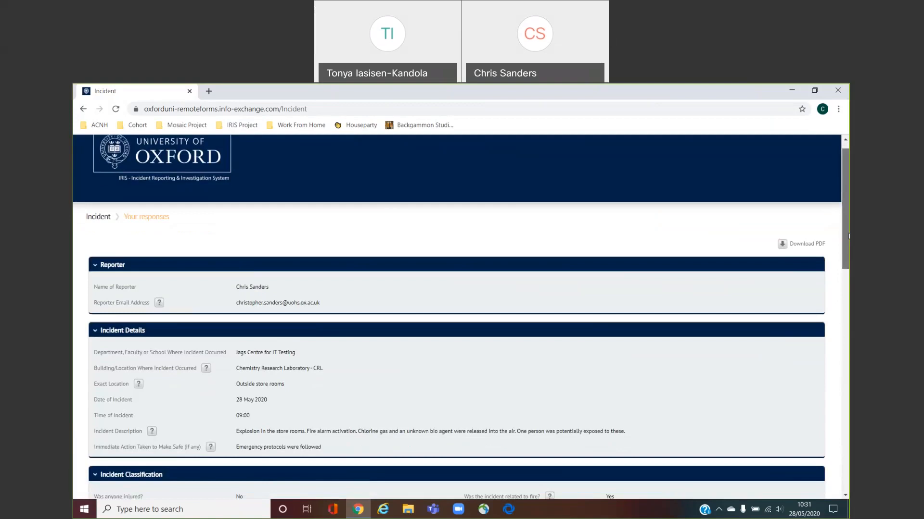
scroll(848, 236, down, 6)
scroll(846, 224, up, 6)
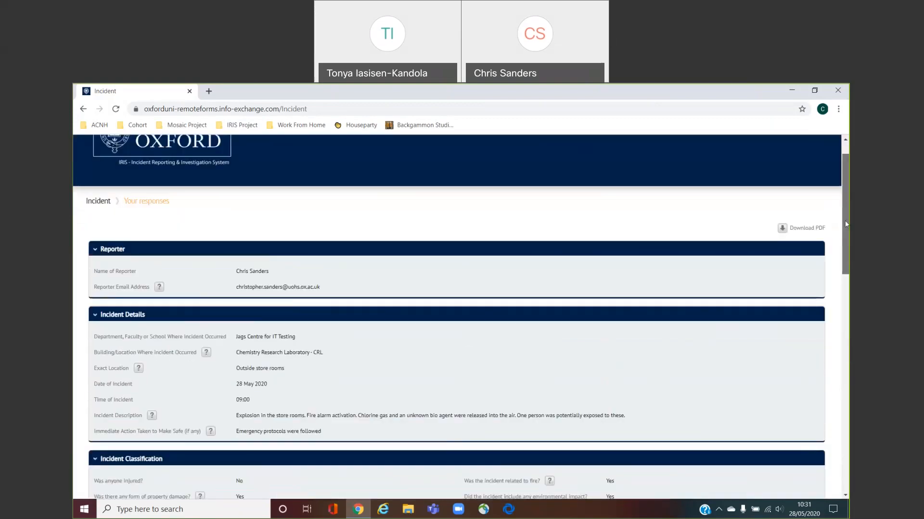
drag(845, 220, 844, 207)
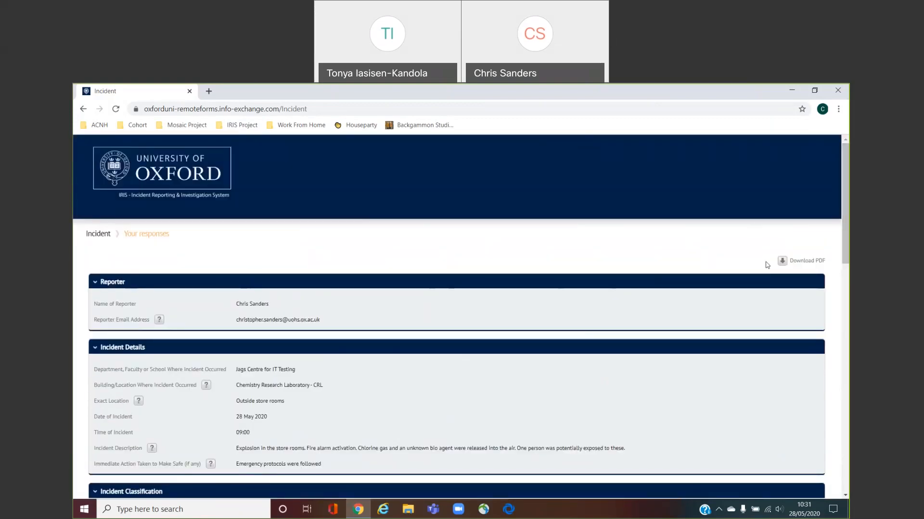